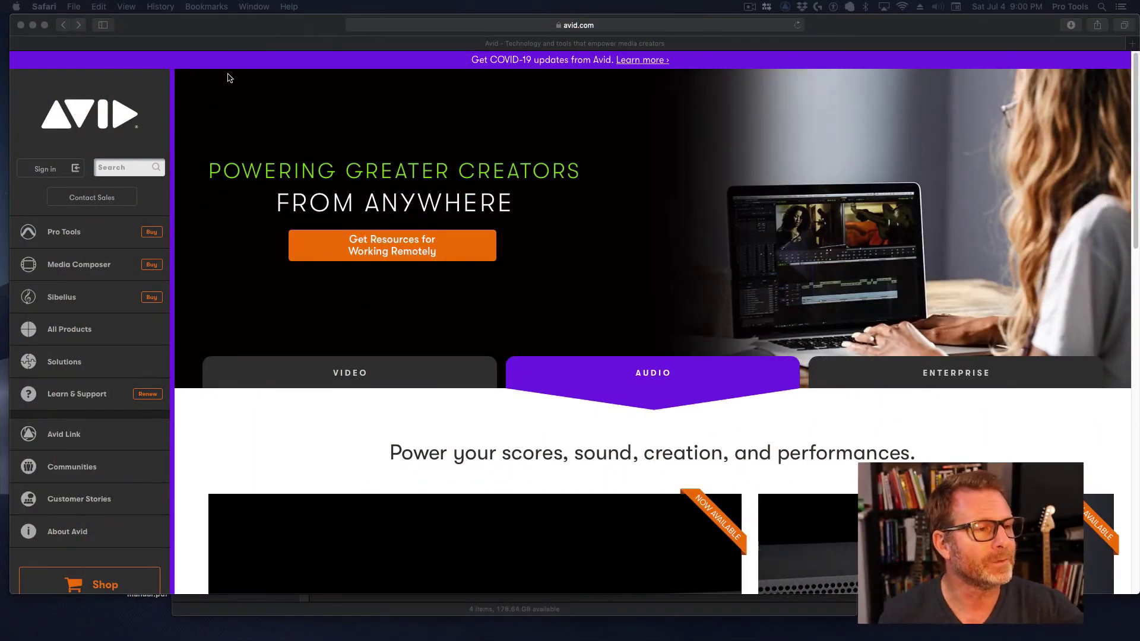
# Search the Avid site for 'optimization', fixing the typo, to get 2,570 results
pyautogui.click(126, 167)
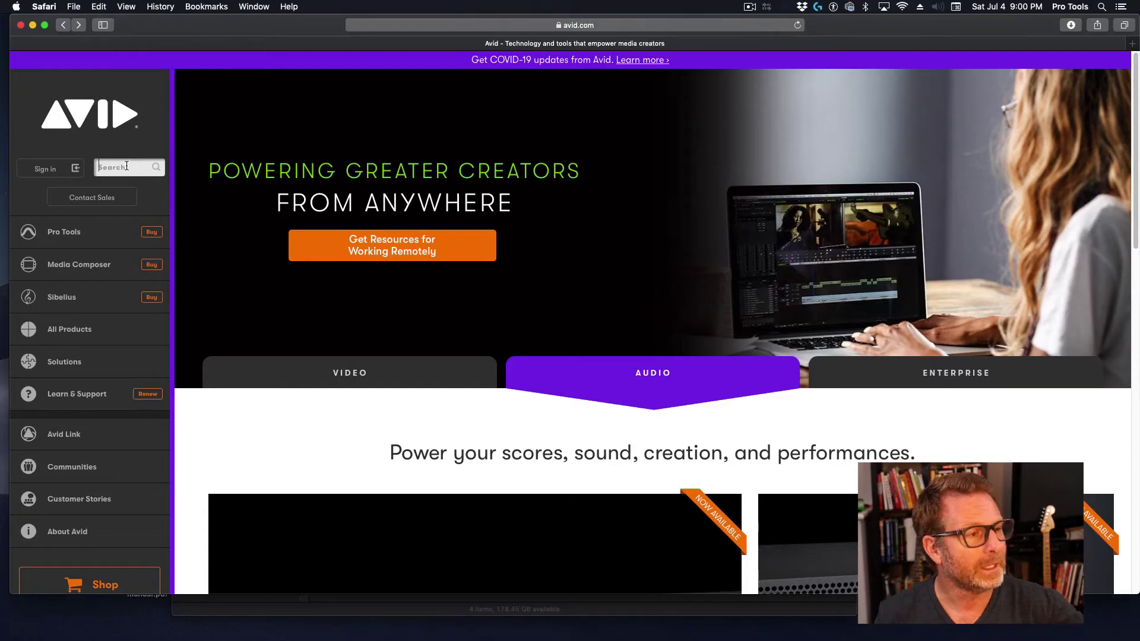
pyautogui.write('o')
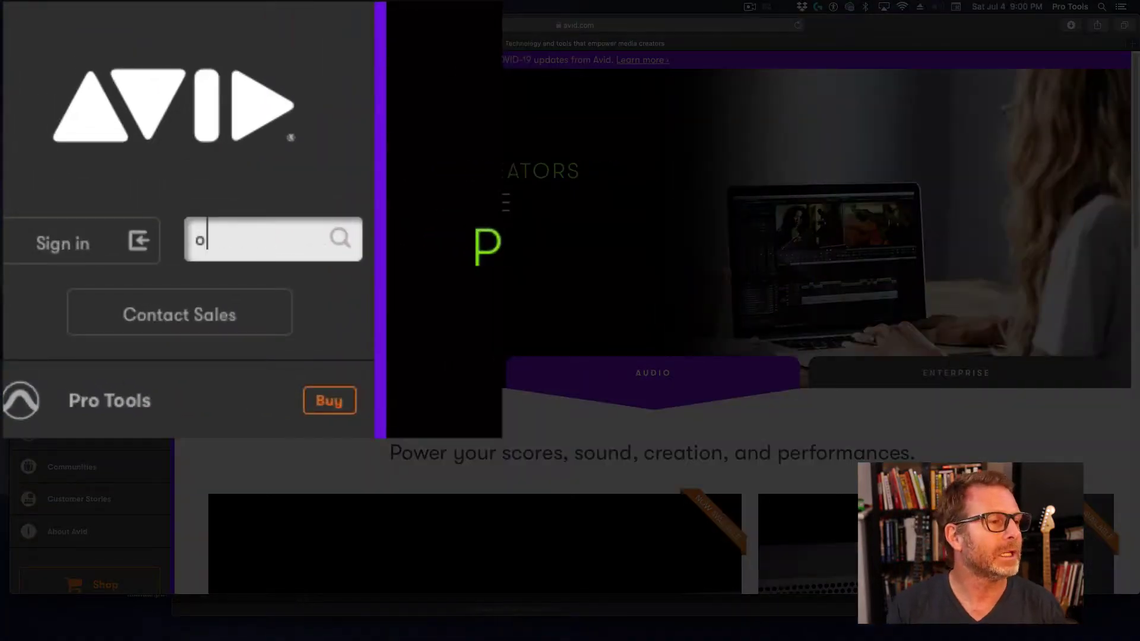
pyautogui.write('ptimization')
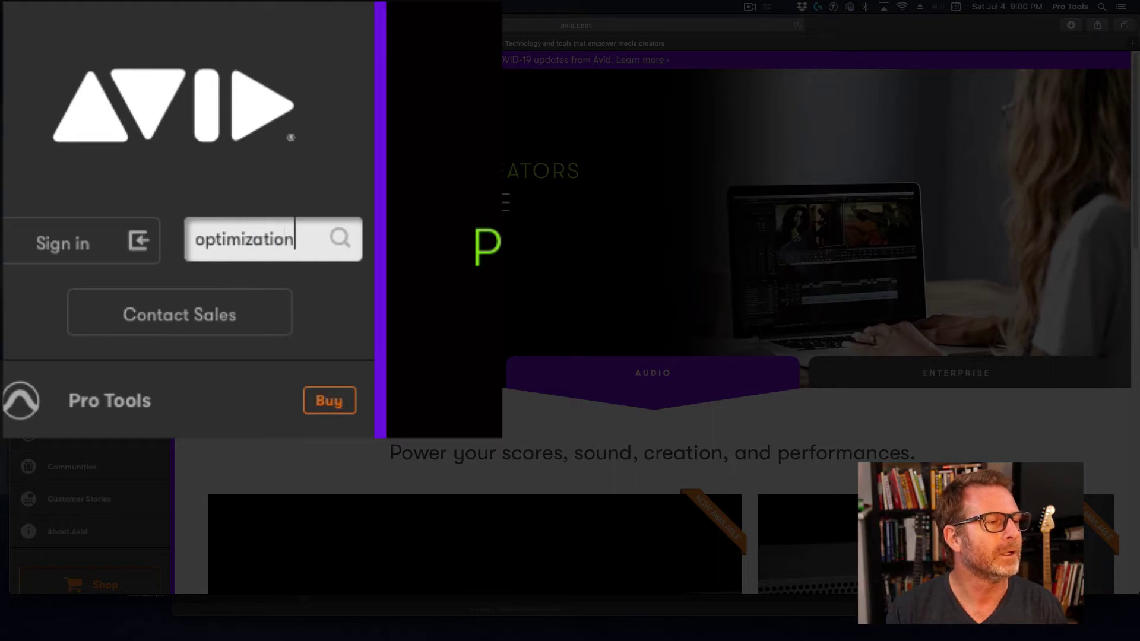
pyautogui.press('Return')
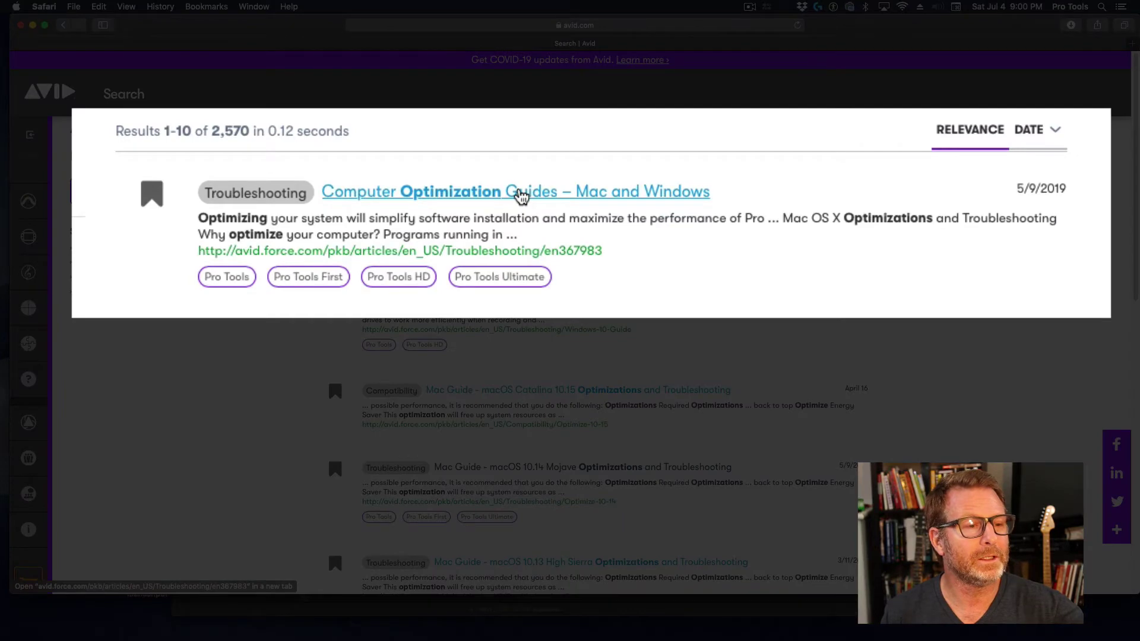
# Open the 'Computer Optimization Guides – Mac and Windows' result in a new tab and scroll to its guide links
pyautogui.keyDown('super'); pyautogui.click(519, 190); pyautogui.keyUp('super')
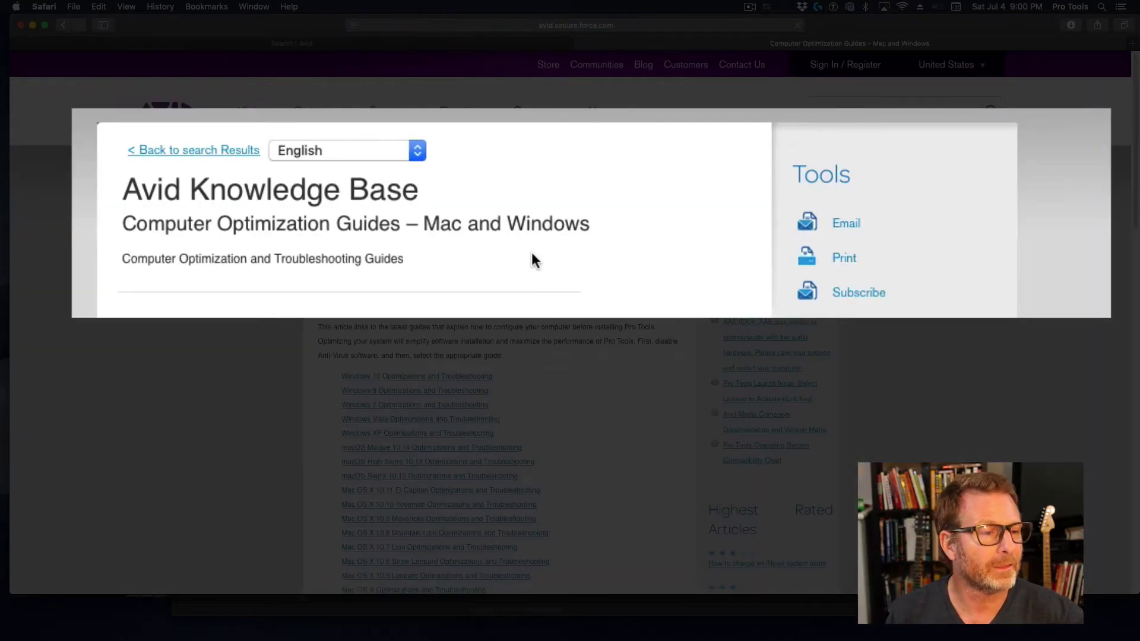
pyautogui.scroll(-2, 551, 316)
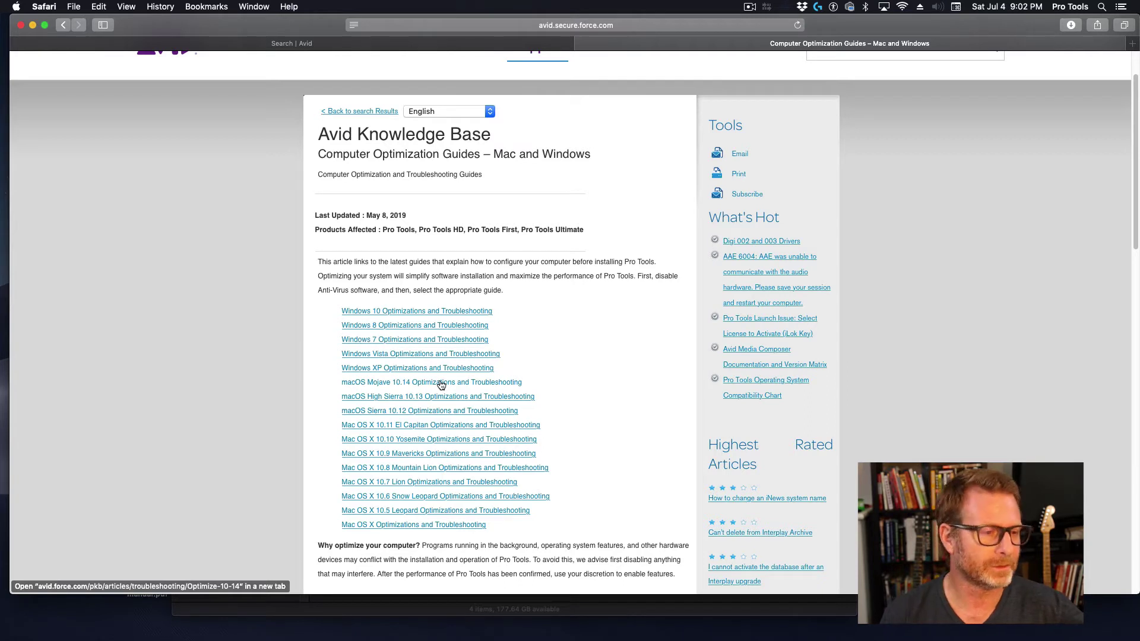
# Open the Windows 10 Optimizations and Troubleshooting guide in a new tab and scroll through it
pyautogui.keyDown('super'); pyautogui.click(421, 315); pyautogui.keyUp('super')
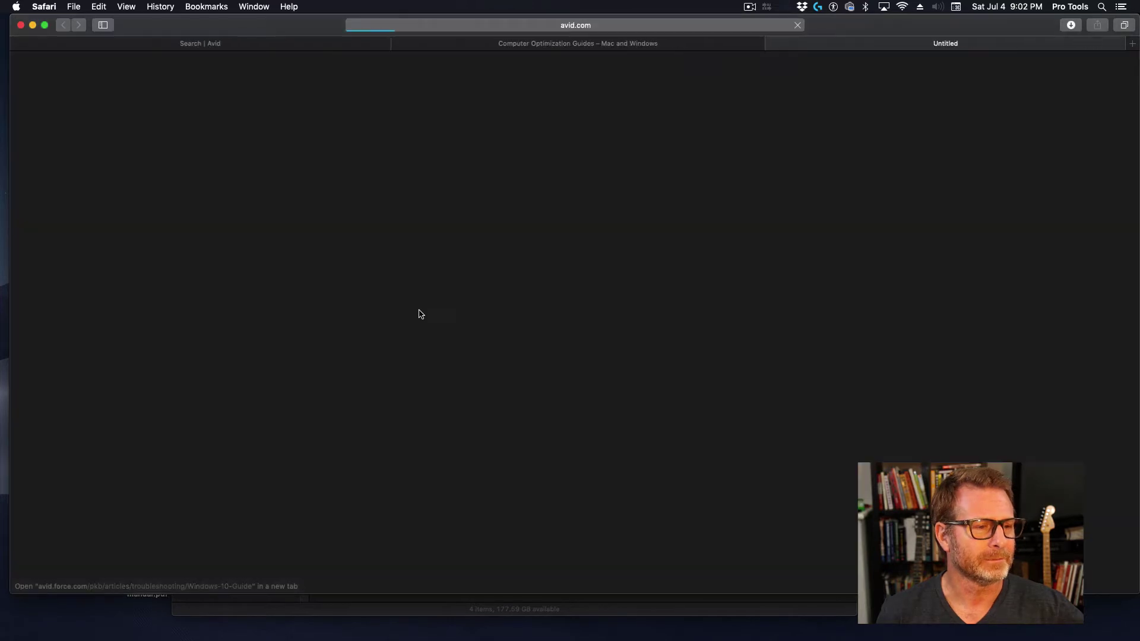
pyautogui.scroll(-5, 632, 291)
pyautogui.scroll(-1, 482, 320)
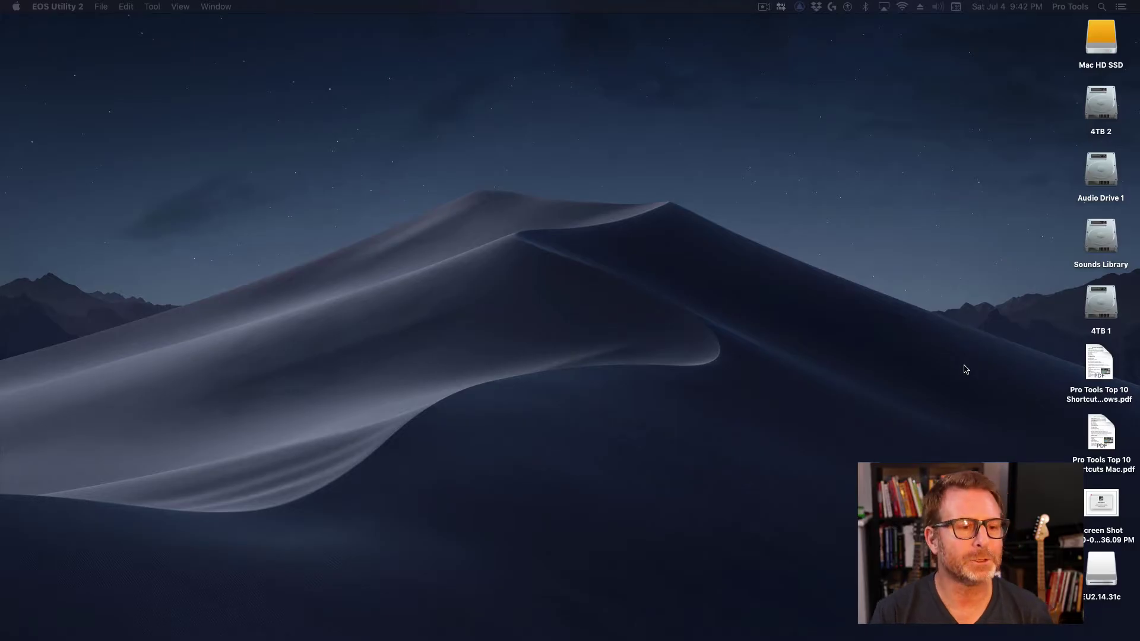
# Go to Finder's Utilities folder, enlarge its window to show all 24 utilities, and select Disk Utility
pyautogui.click(325, 138)
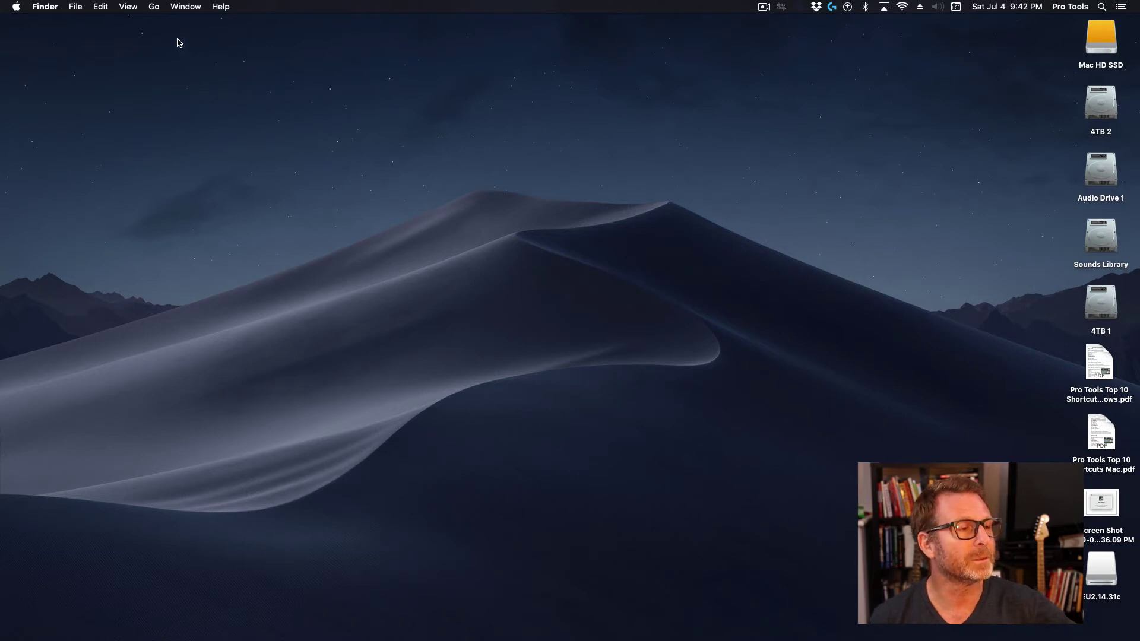
pyautogui.click(154, 7)
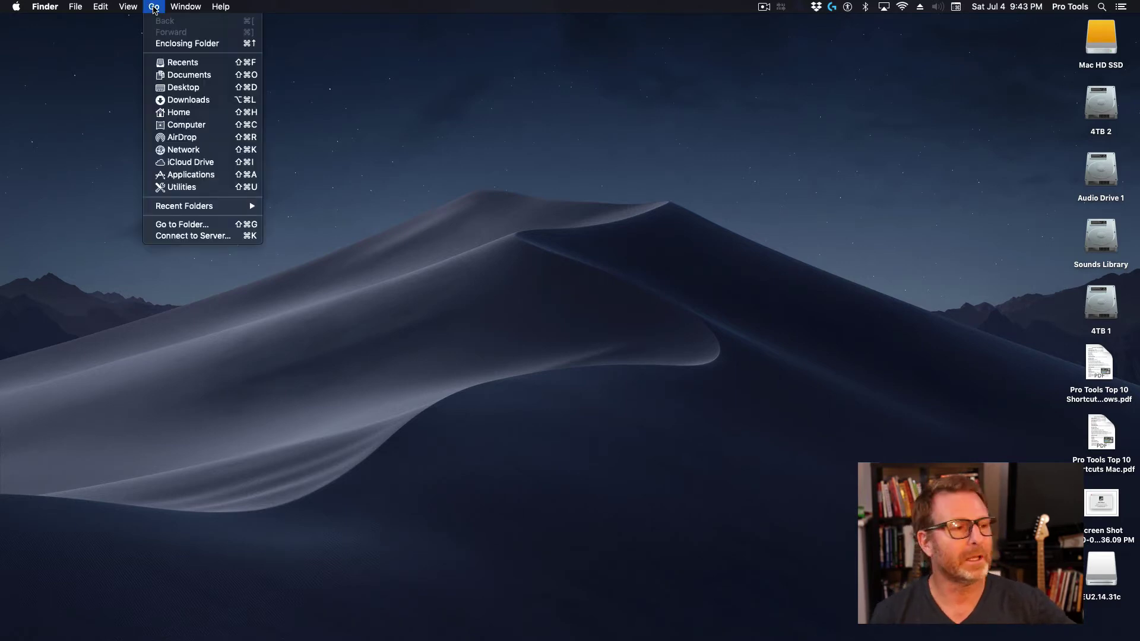
pyautogui.click(182, 189)
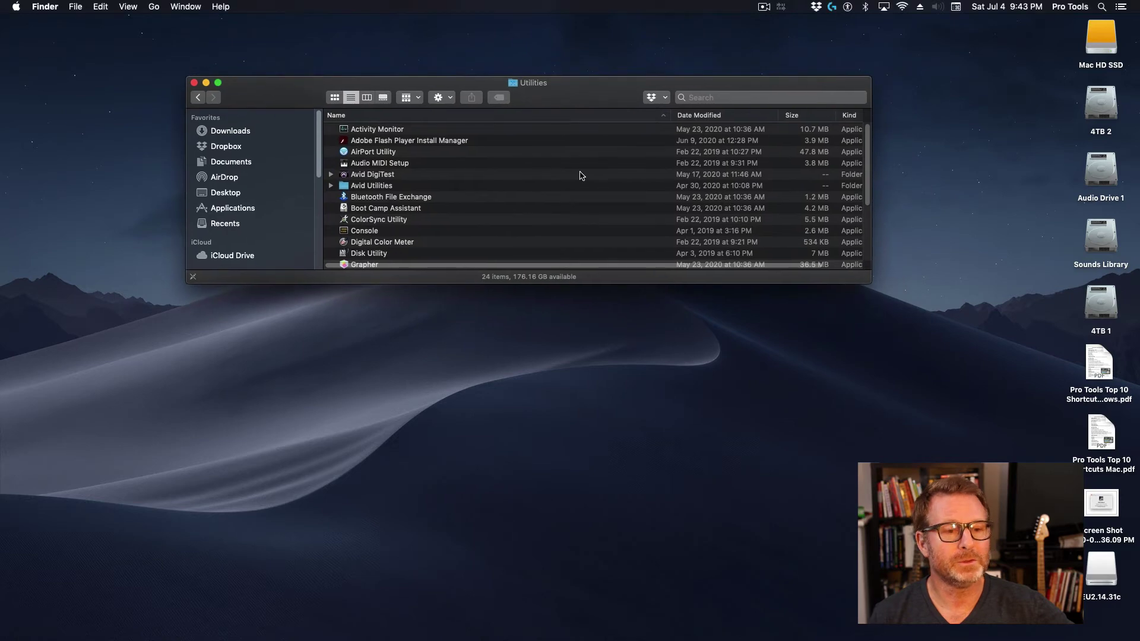
pyautogui.moveTo(870, 283); pyautogui.dragTo(900, 477)
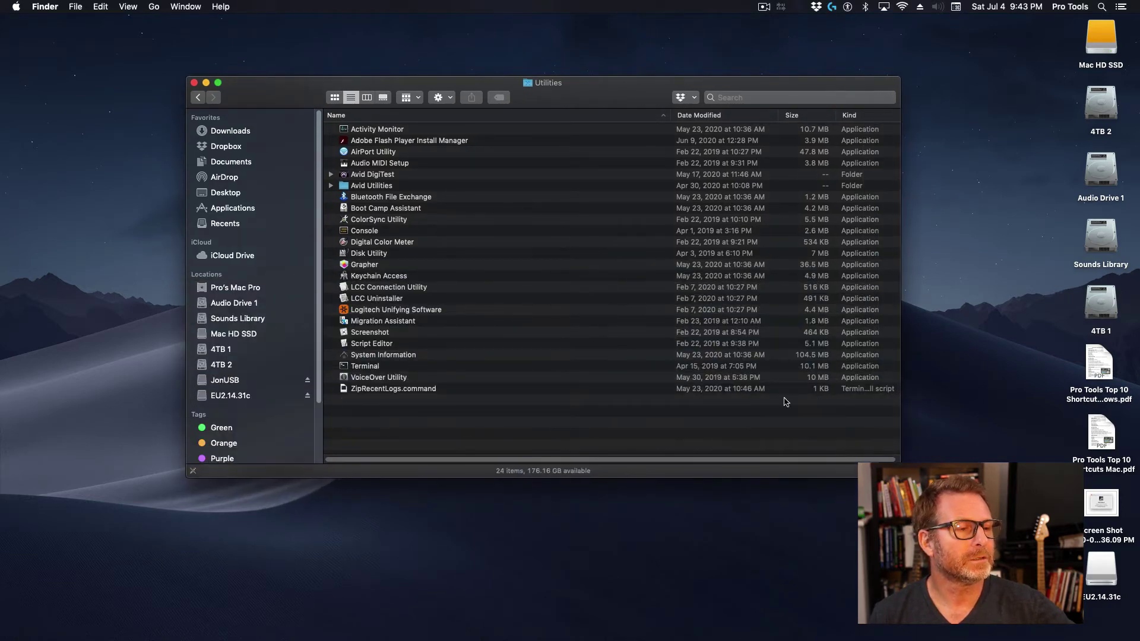
pyautogui.click(369, 255)
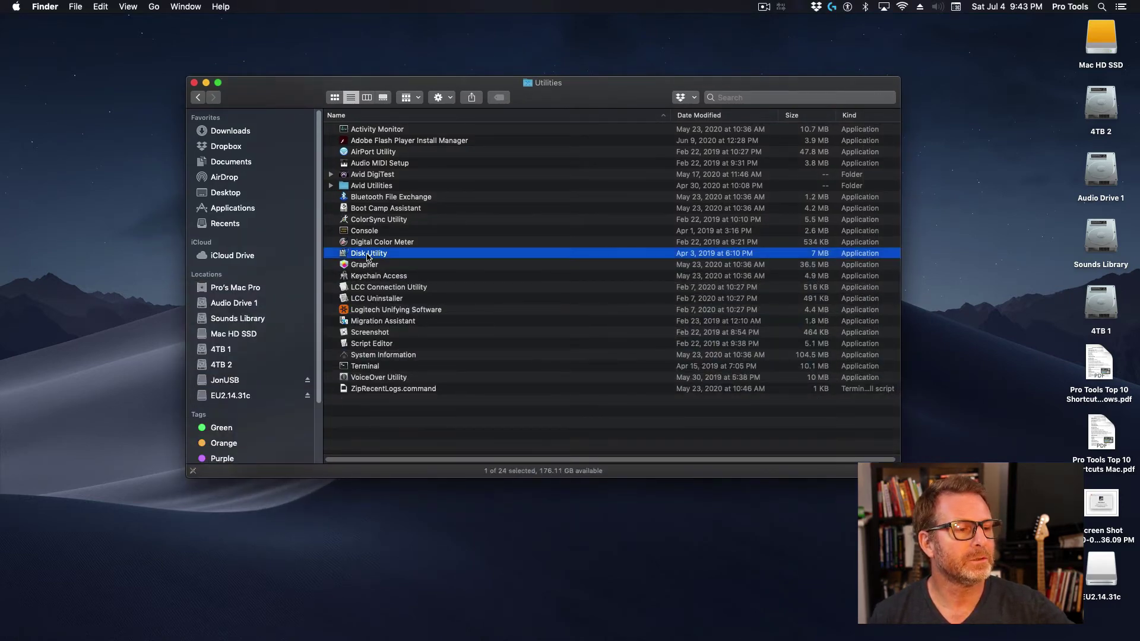
# Launch Disk Utility and adjust its window position on screen
pyautogui.doubleClick(368, 255)
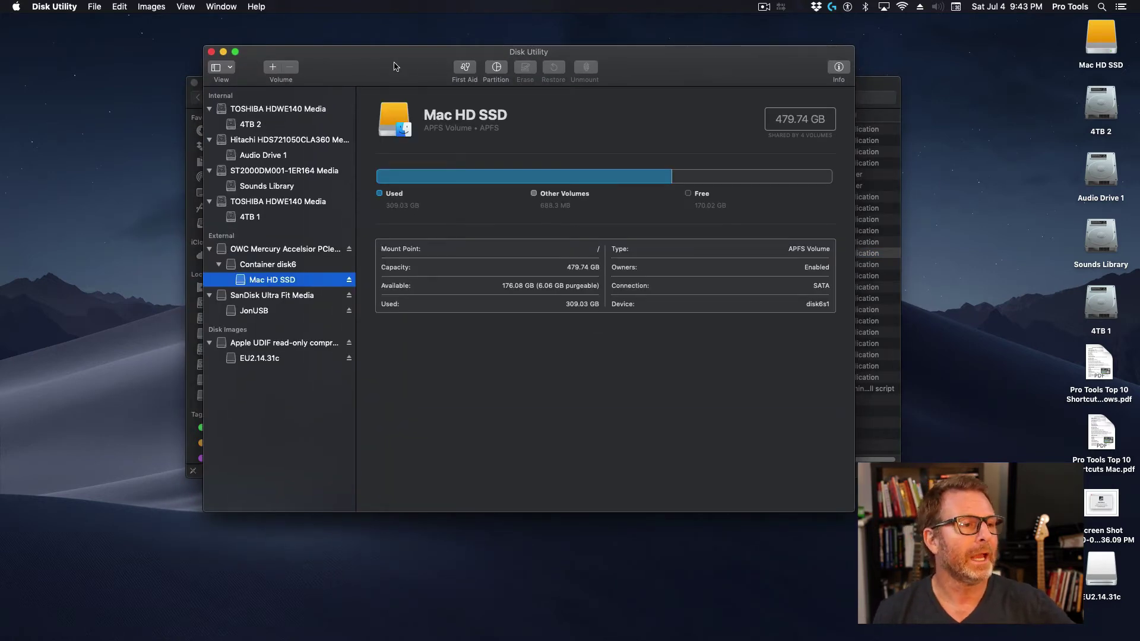
pyautogui.moveTo(396, 66); pyautogui.dragTo(388, 63)
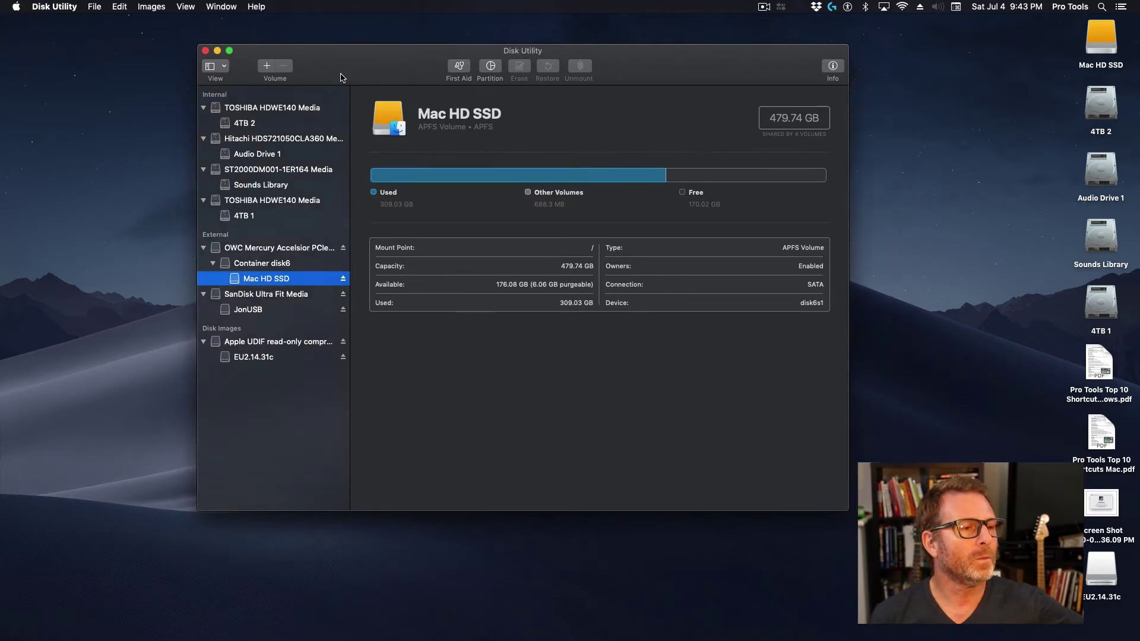
pyautogui.moveTo(354, 71); pyautogui.dragTo(362, 70)
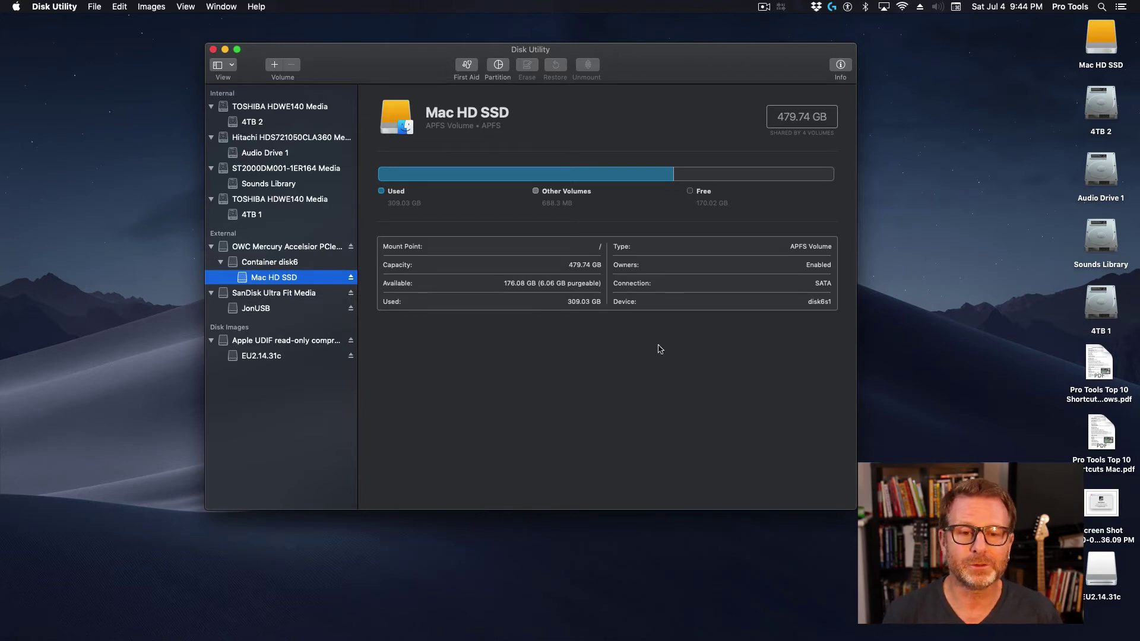
# Try ejecting the 4TB 1 drive, dismiss the in-use warning, and close the Utilities window
pyautogui.click(1021, 283)
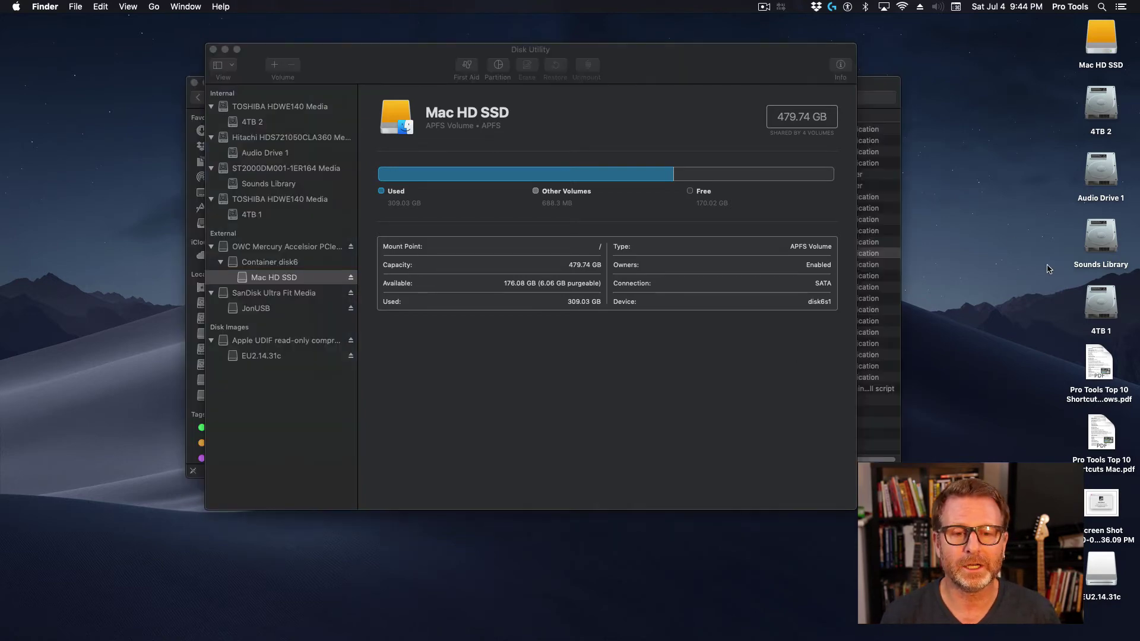
pyautogui.click(1098, 305)
pyautogui.rightClick(1096, 300)
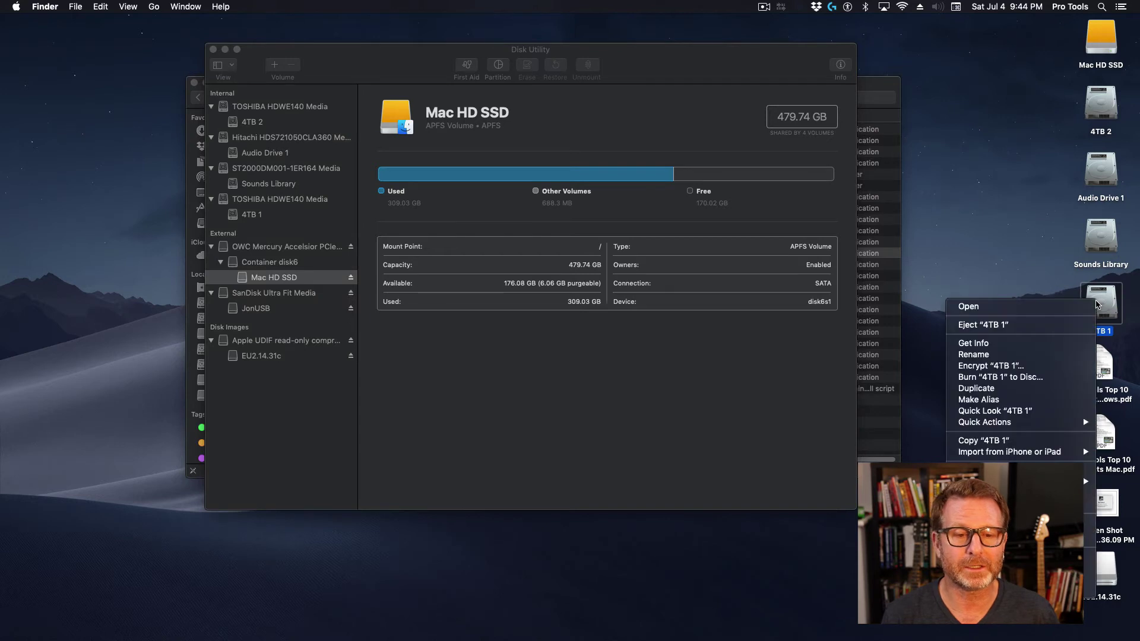
pyautogui.click(979, 328)
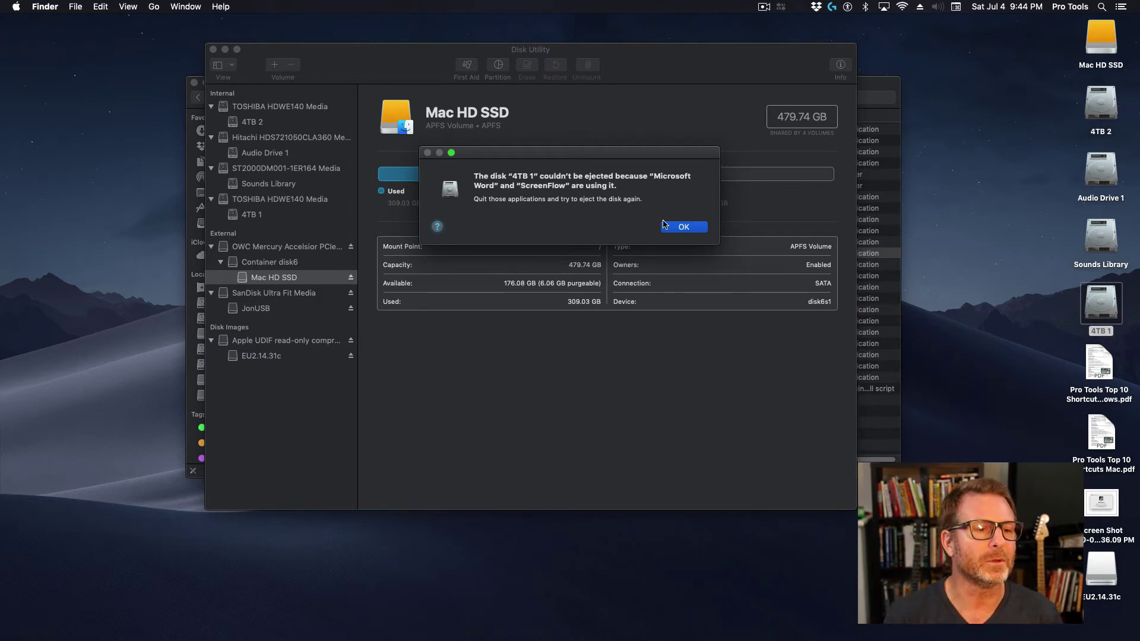
pyautogui.click(699, 228)
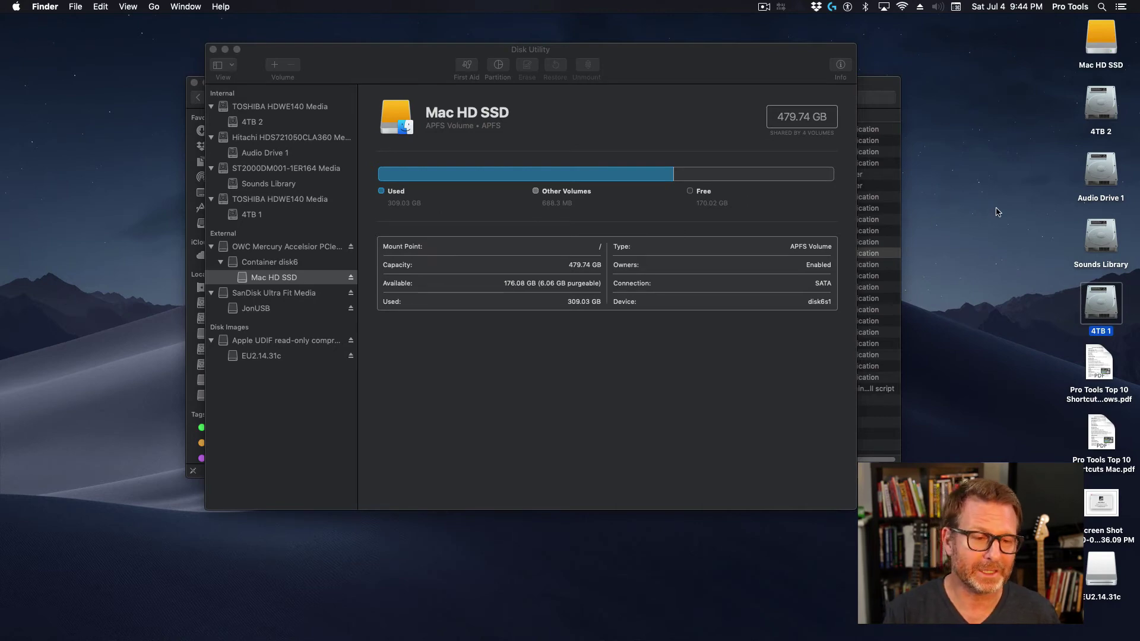
pyautogui.click(889, 90)
pyautogui.press('super+w')
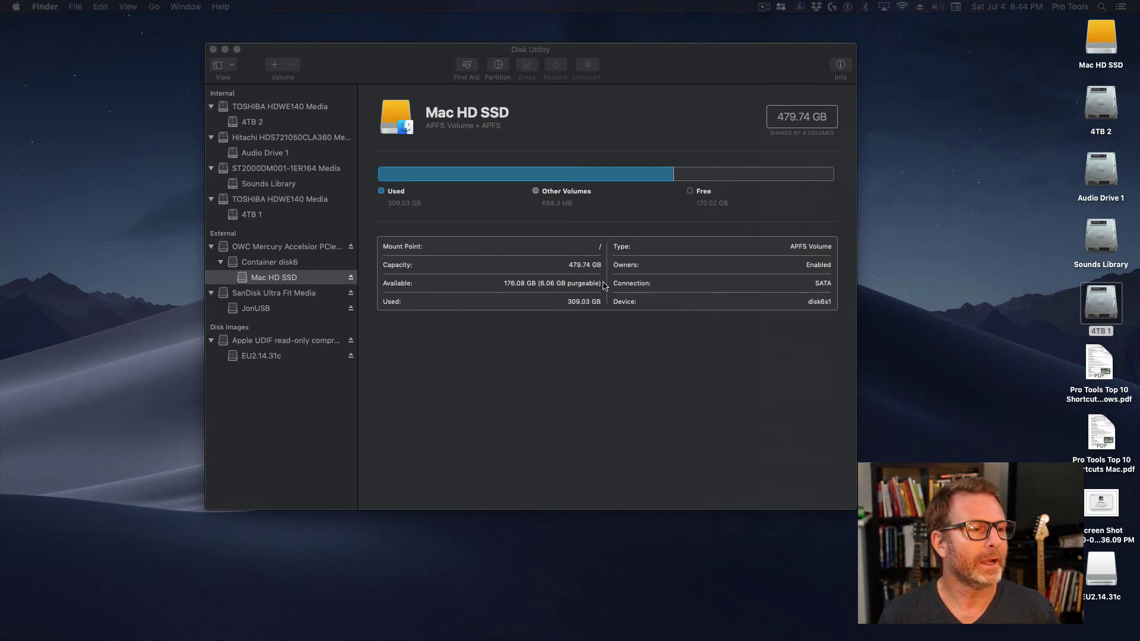
# Select SanDisk Ultra Fit Media and switch the Disk Utility sidebar to Show Only Volumes
pyautogui.click(252, 297)
pyautogui.click(250, 297)
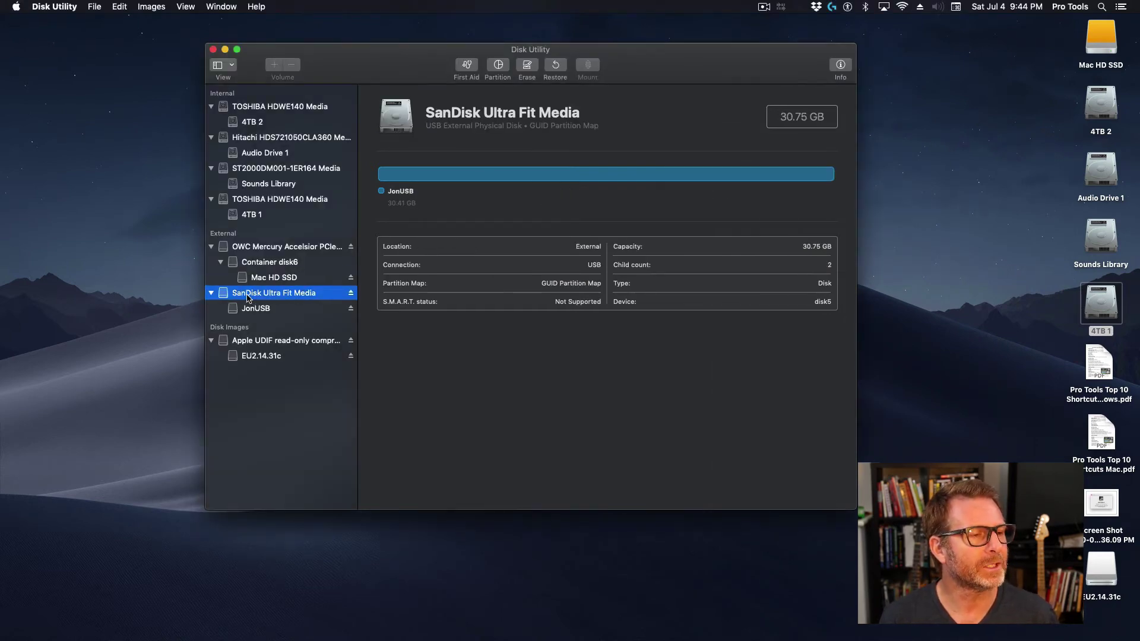
pyautogui.click(231, 65)
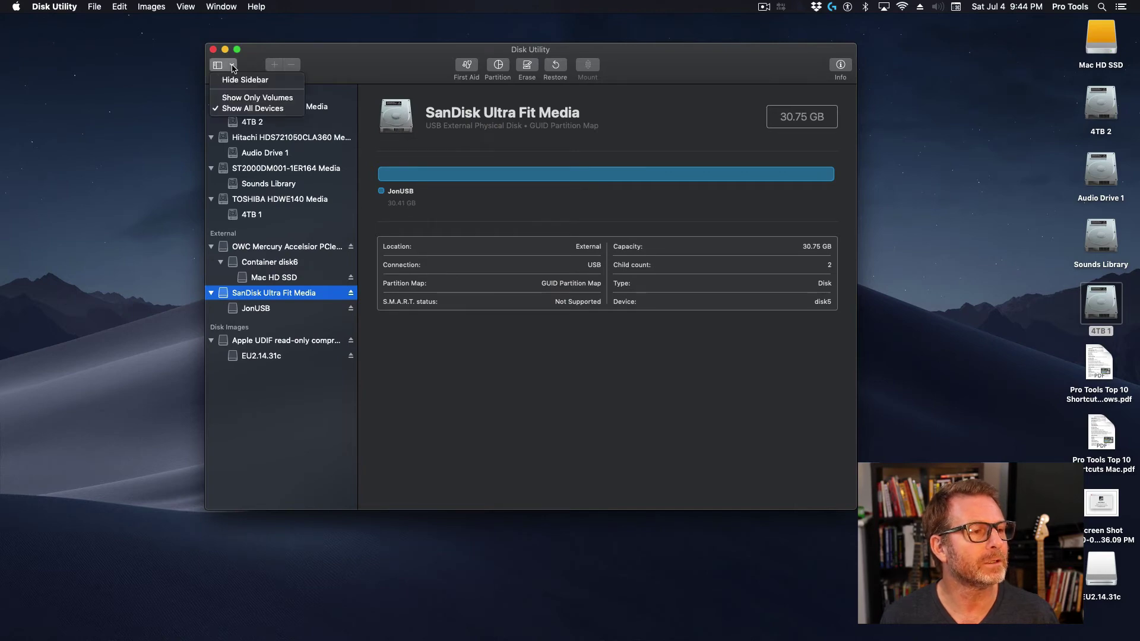
pyautogui.click(245, 98)
pyautogui.moveTo(341, 77); pyautogui.dragTo(334, 88)
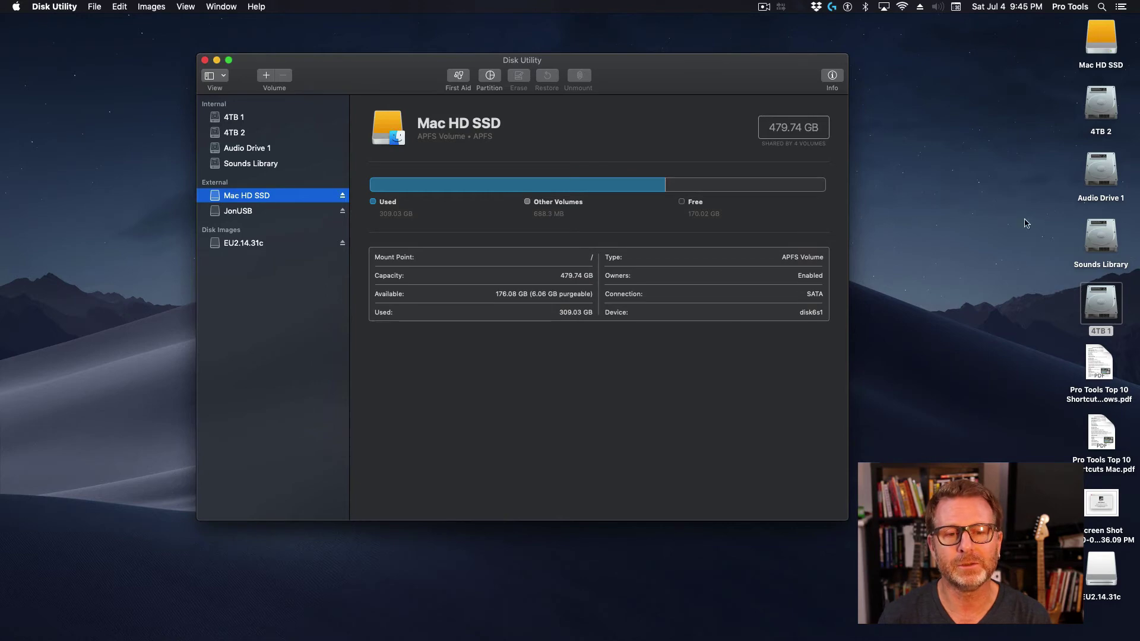
# Group the 4TB 2 and 4TB 1 desktop icons together, then return to Disk Utility
pyautogui.click(1119, 199)
pyautogui.moveTo(1096, 108); pyautogui.dragTo(967, 99)
pyautogui.moveTo(1100, 306); pyautogui.dragTo(973, 155)
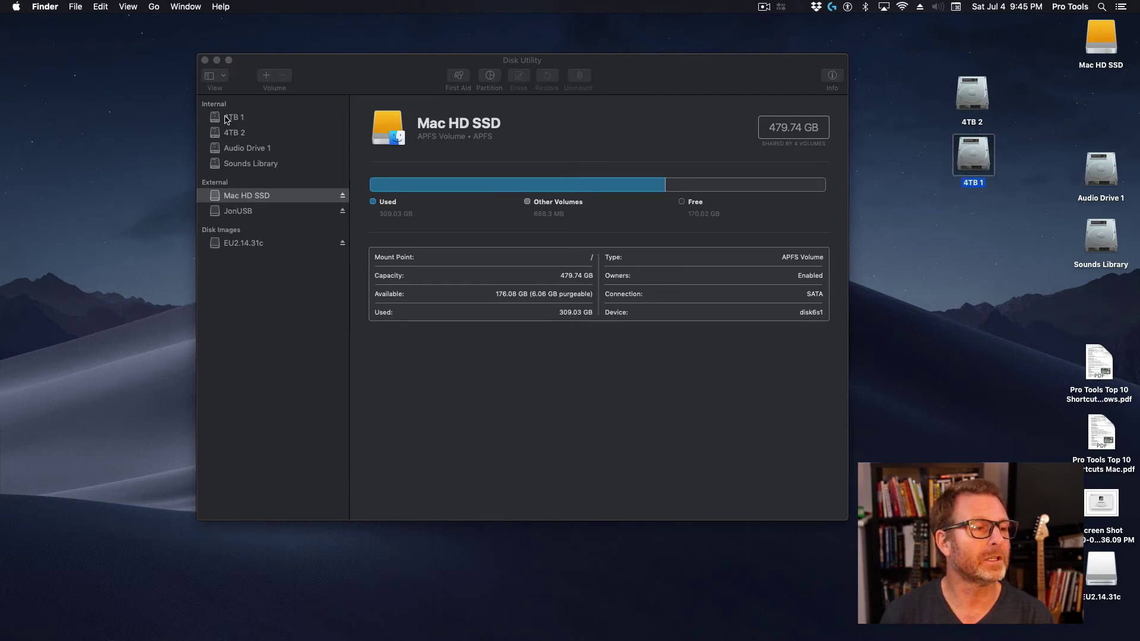
pyautogui.click(244, 81)
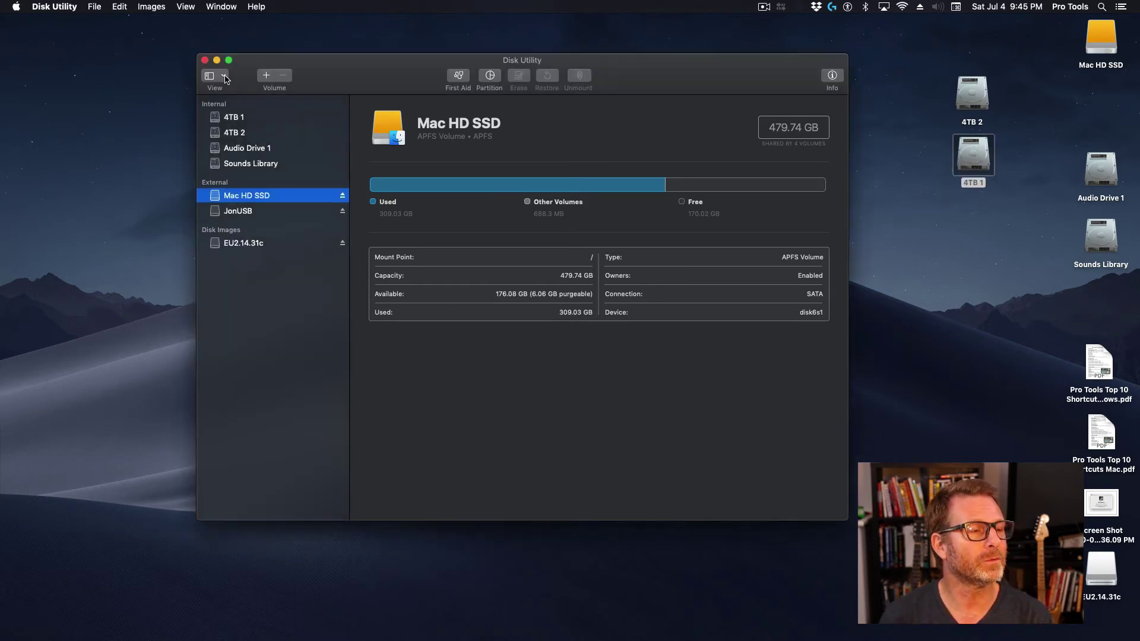
# Switch the sidebar to Show All Devices and select the 4 TB TOSHIBA HDWE140 Media disk (disk3)
pyautogui.click(224, 76)
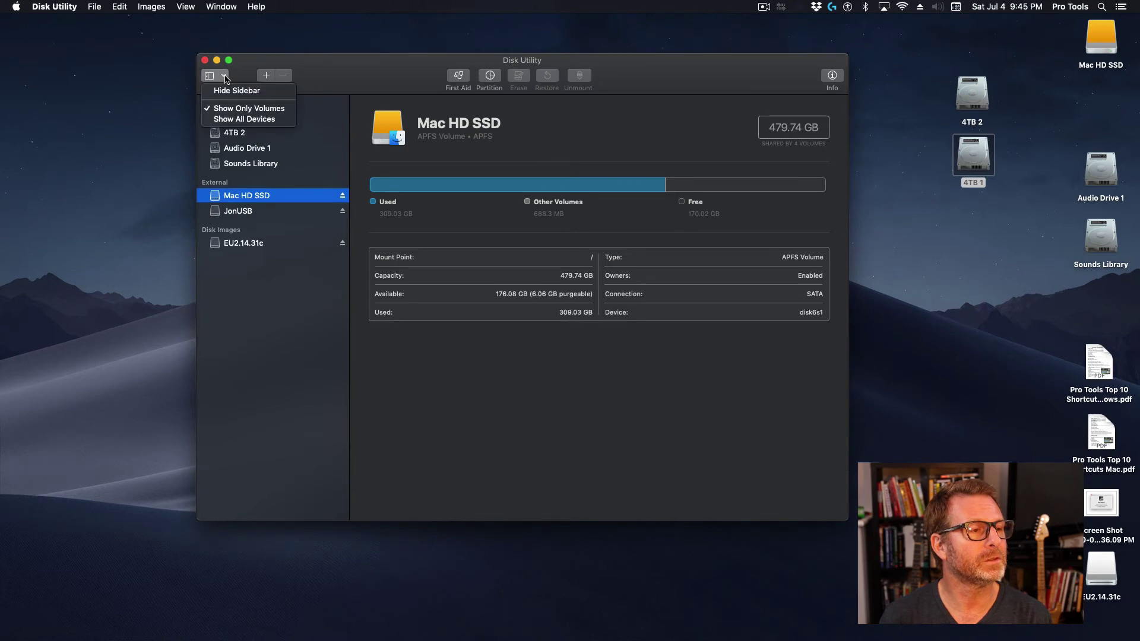
pyautogui.click(237, 118)
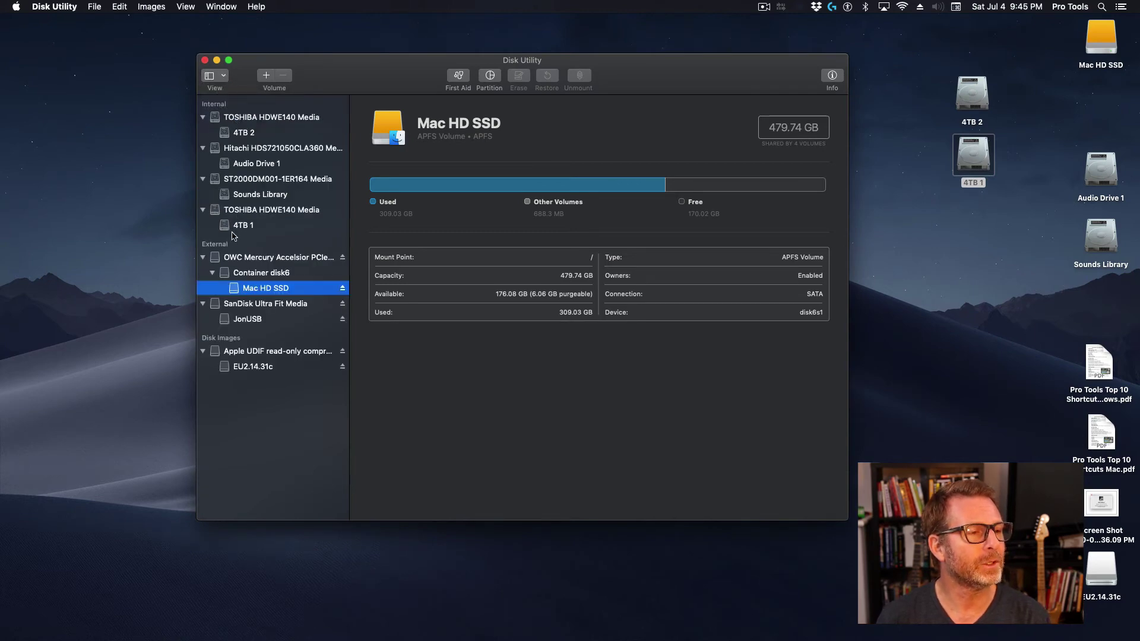
pyautogui.click(250, 136)
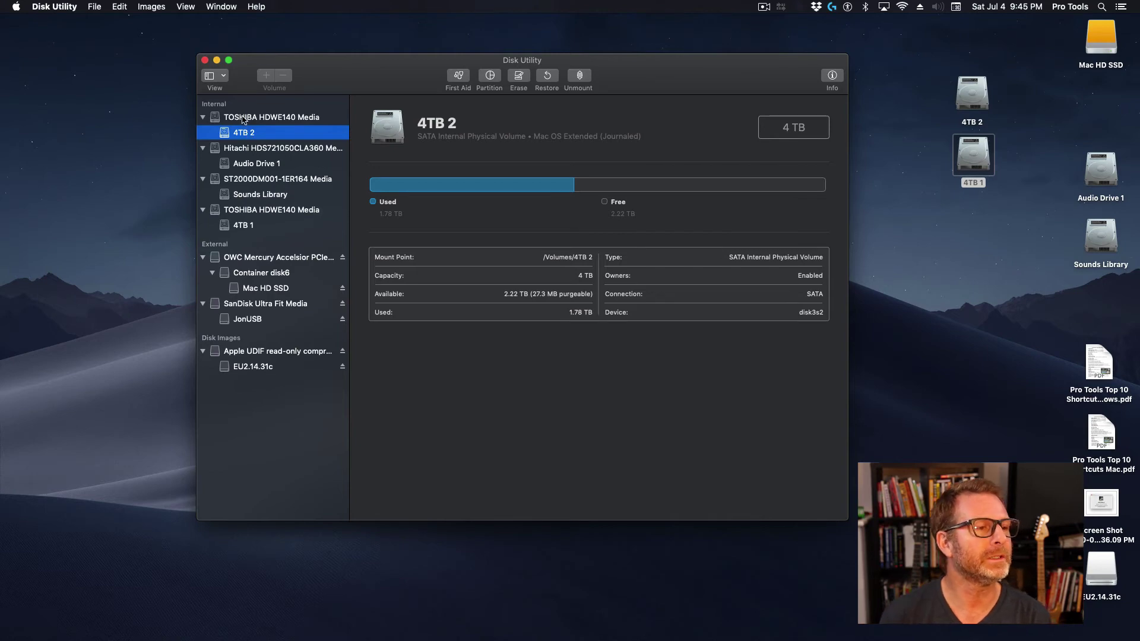
pyautogui.click(243, 118)
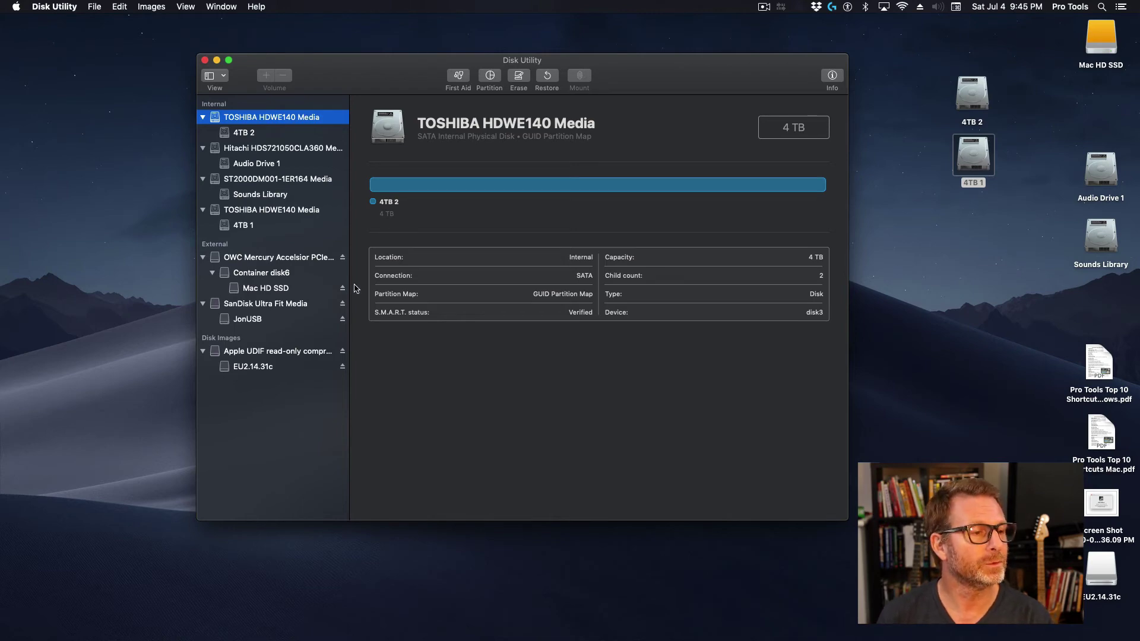
# Select SanDisk Ultra Fit Media to see its 30.75 GB, GUID Partition Map details (disk5)
pyautogui.click(251, 306)
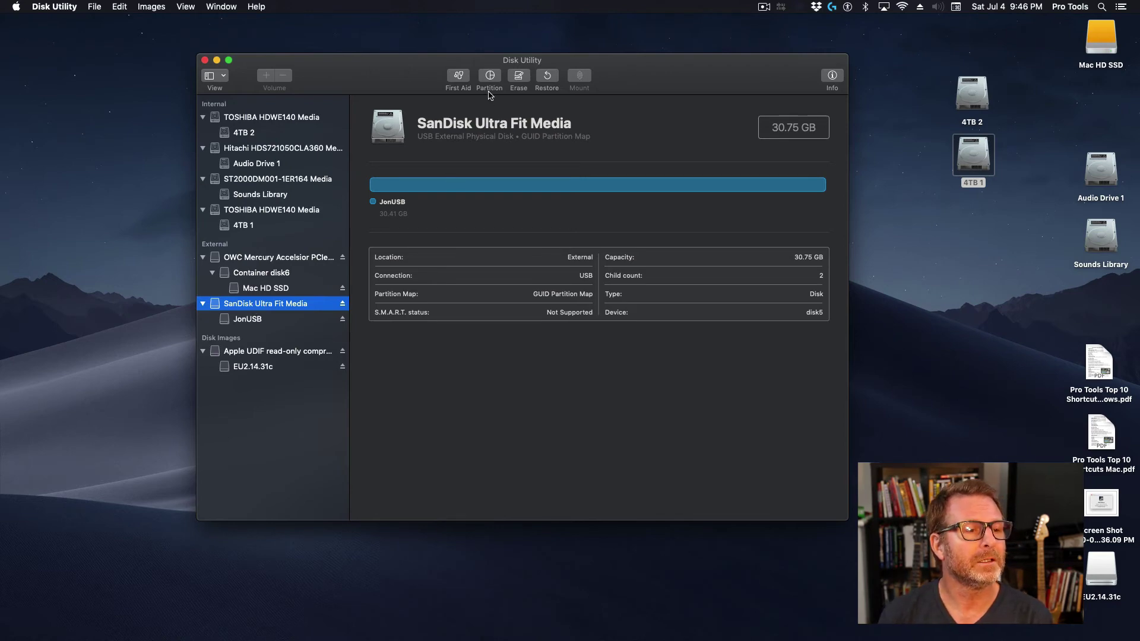
pyautogui.click(520, 77)
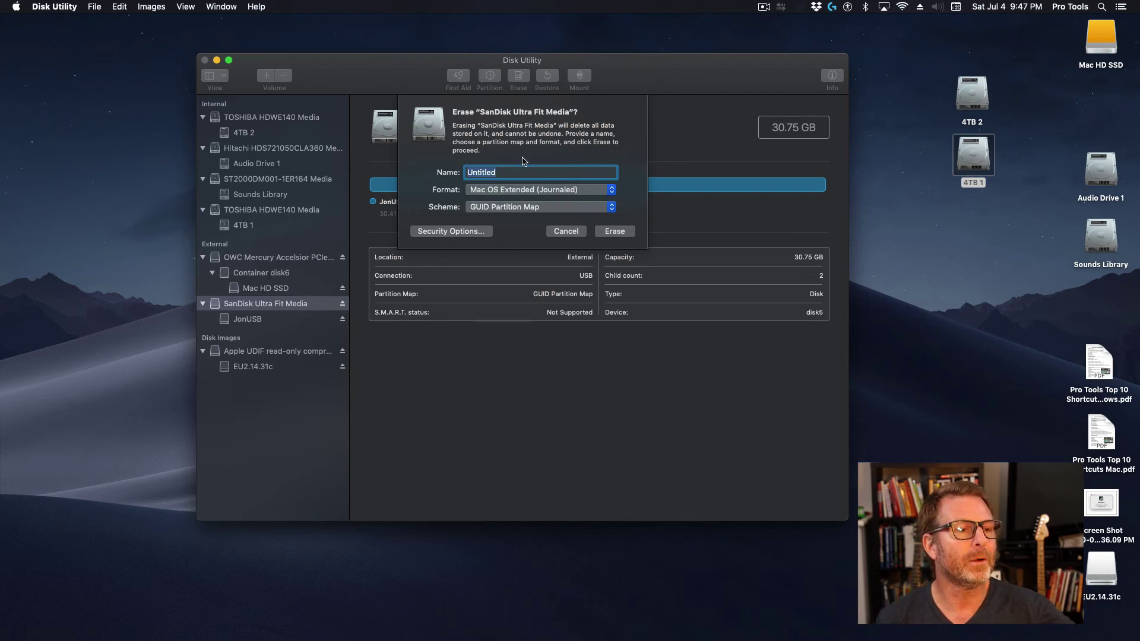
pyautogui.click(569, 232)
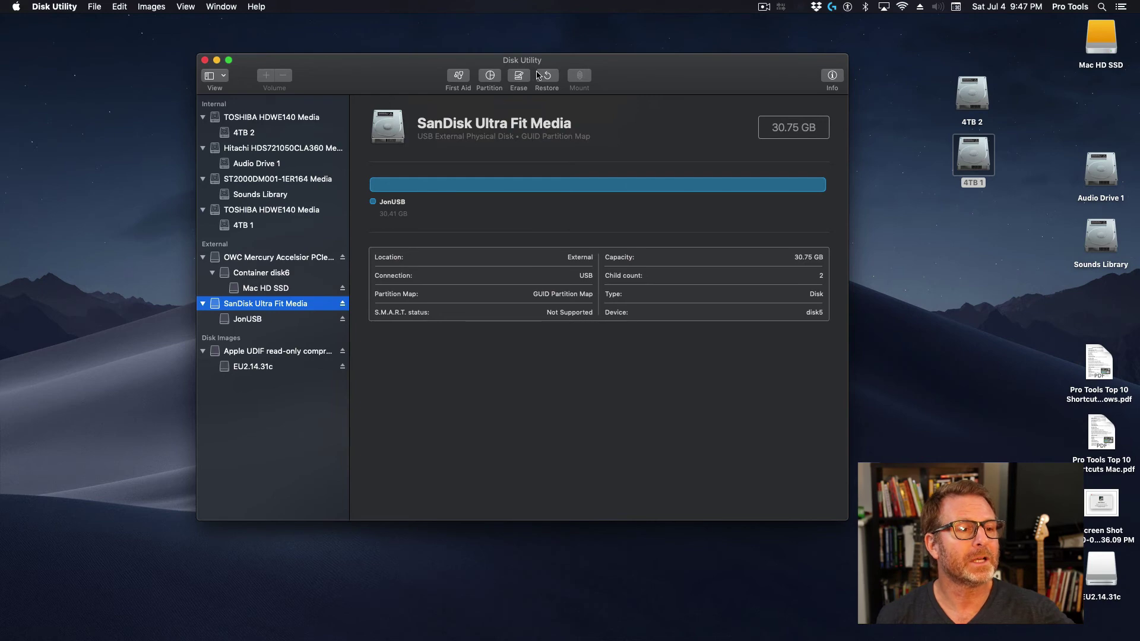
# Open Erase for SanDisk Ultra Fit Media and expand the Format menu, currently Mac OS Extended (Journaled)
pyautogui.click(518, 75)
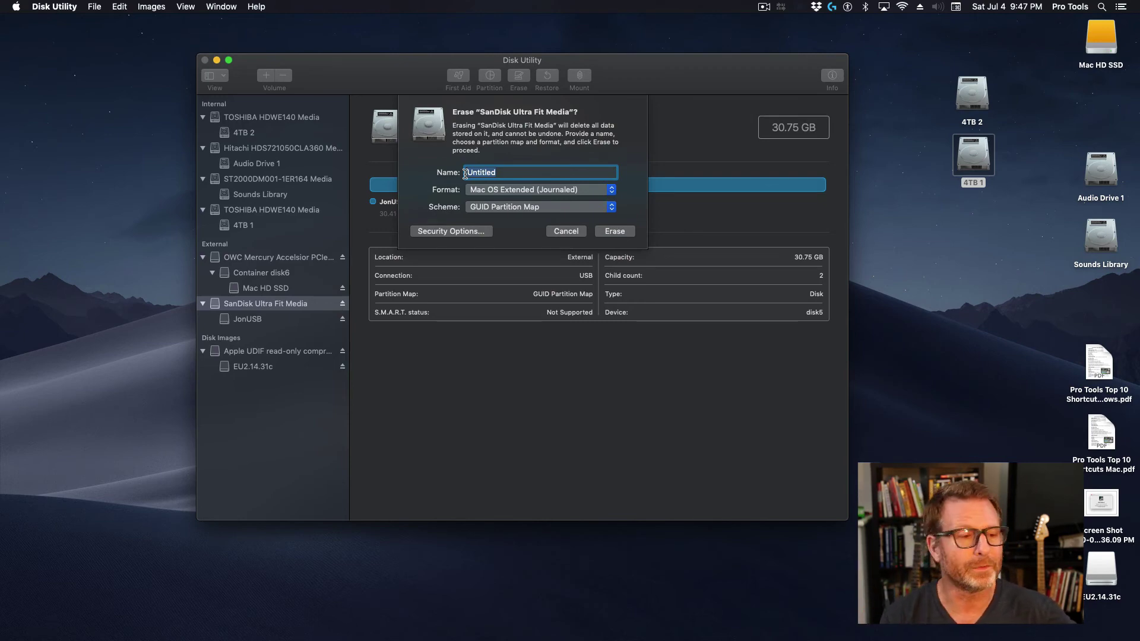
pyautogui.click(480, 190)
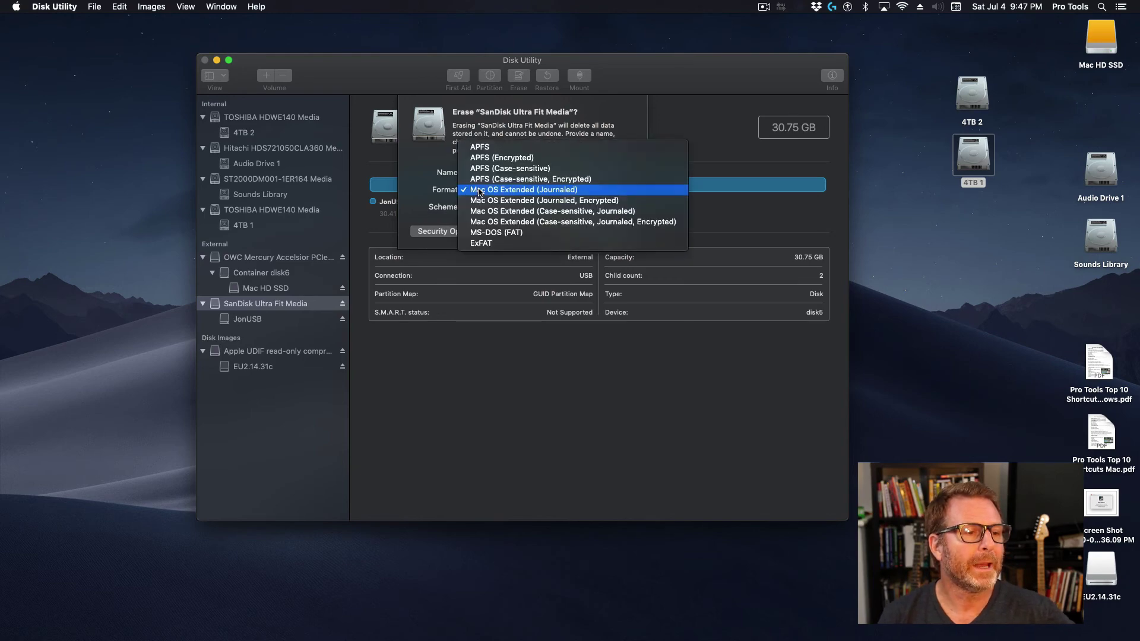
# Keep the SanDisk erase at Mac OS Extended (Journaled) format with the GUID Partition Map scheme
pyautogui.click(598, 189)
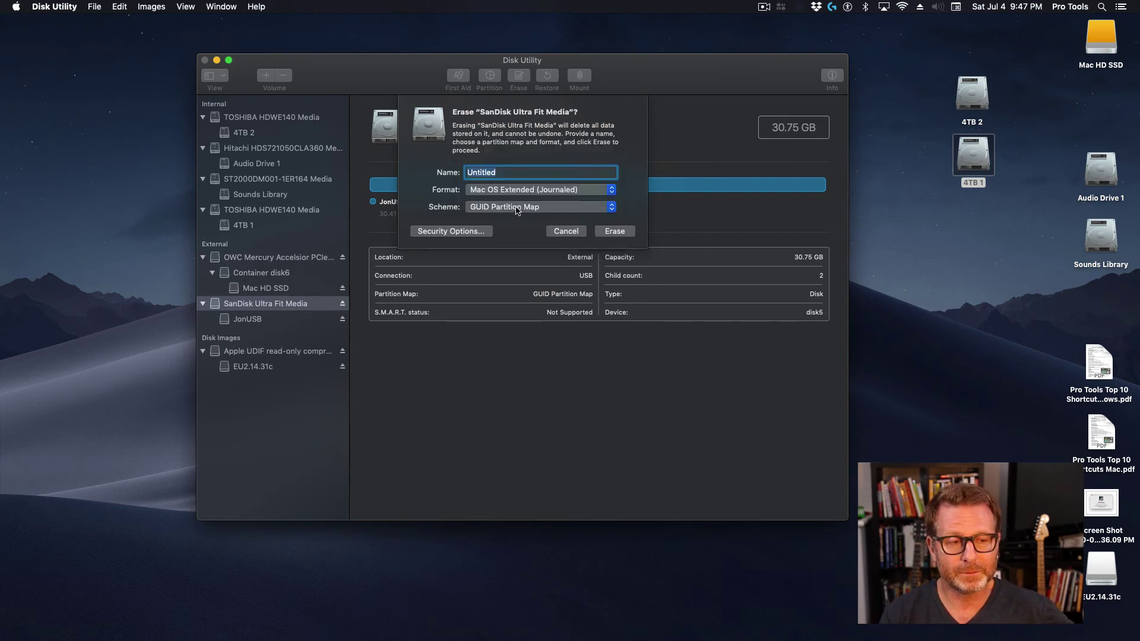
pyautogui.click(517, 209)
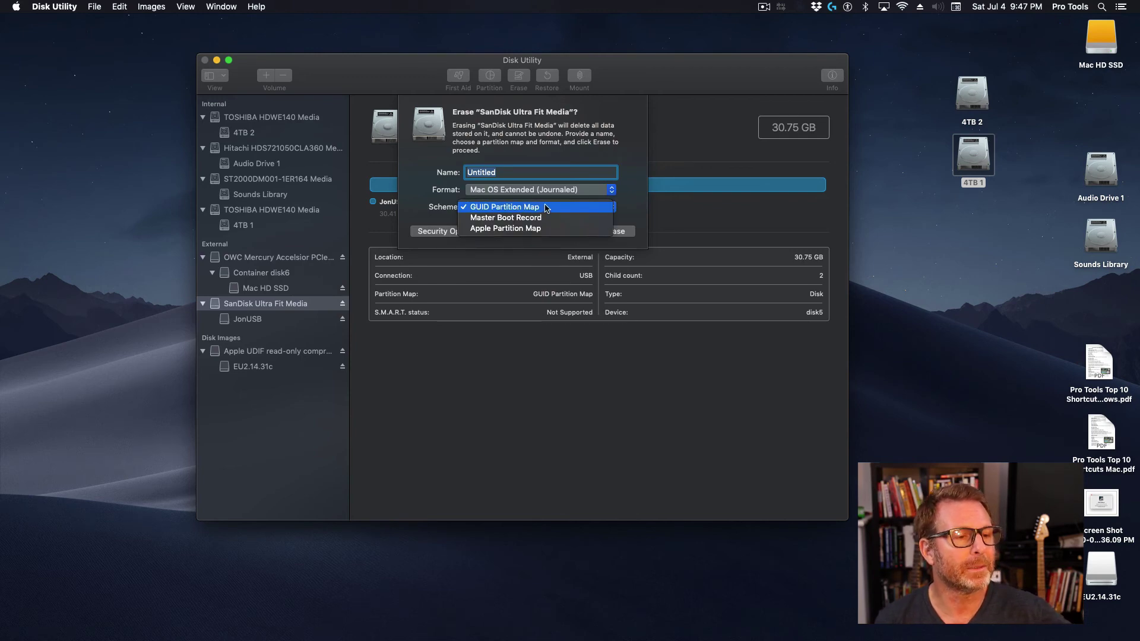
pyautogui.click(409, 174)
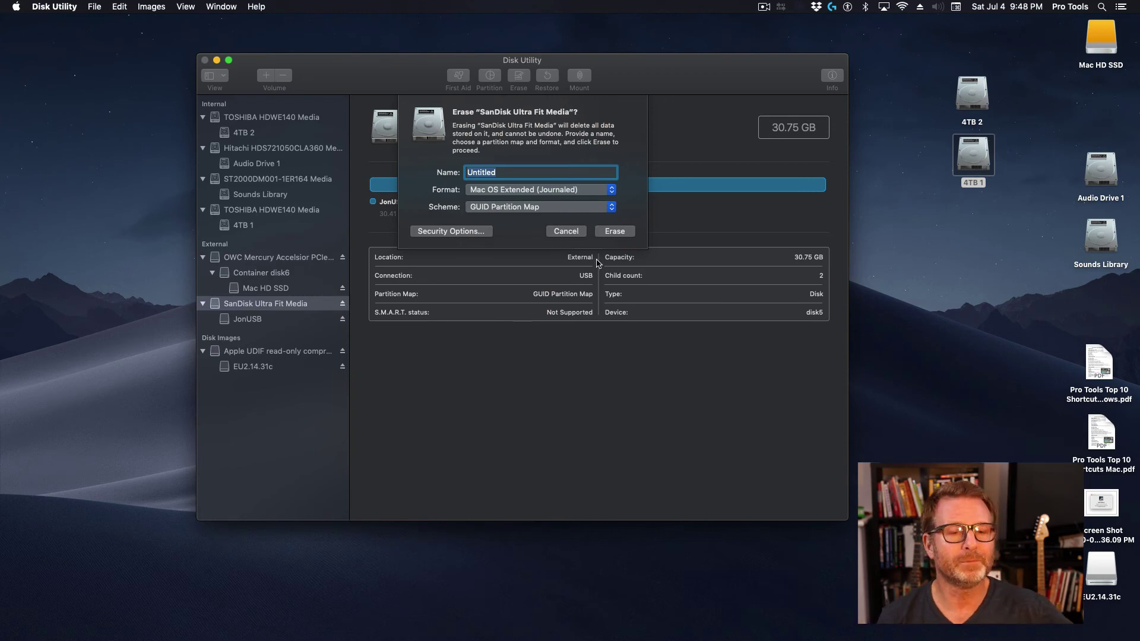
# Cancel the SanDisk erase without erasing, then reposition the Disk Utility window toward the right
pyautogui.click(567, 232)
pyautogui.moveTo(377, 62); pyautogui.dragTo(320, 129)
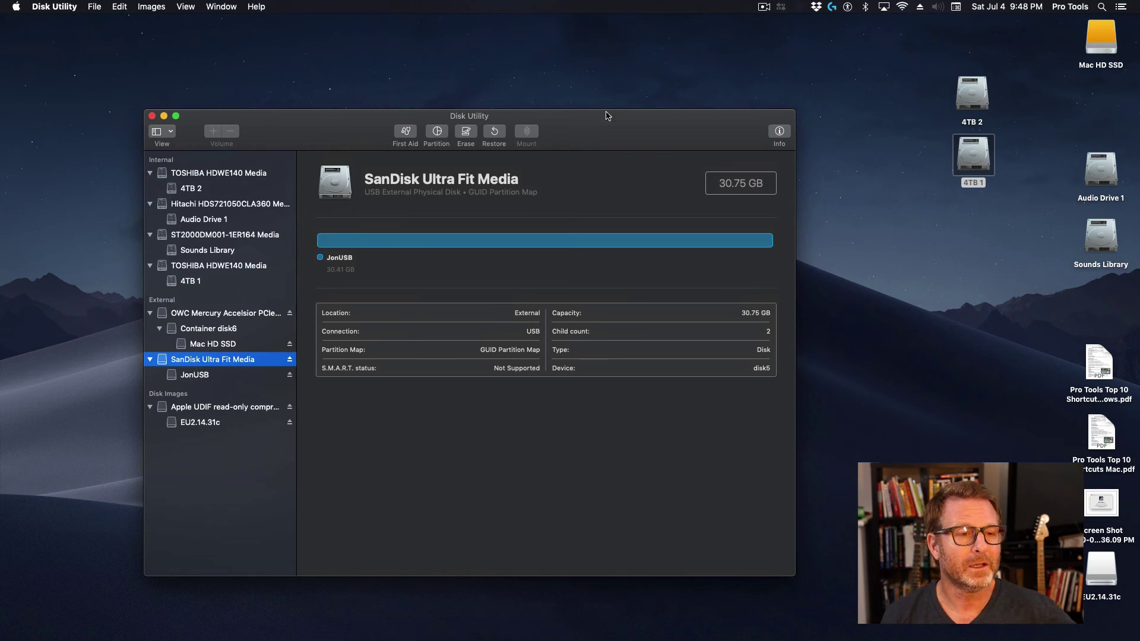
pyautogui.moveTo(614, 131); pyautogui.dragTo(624, 120)
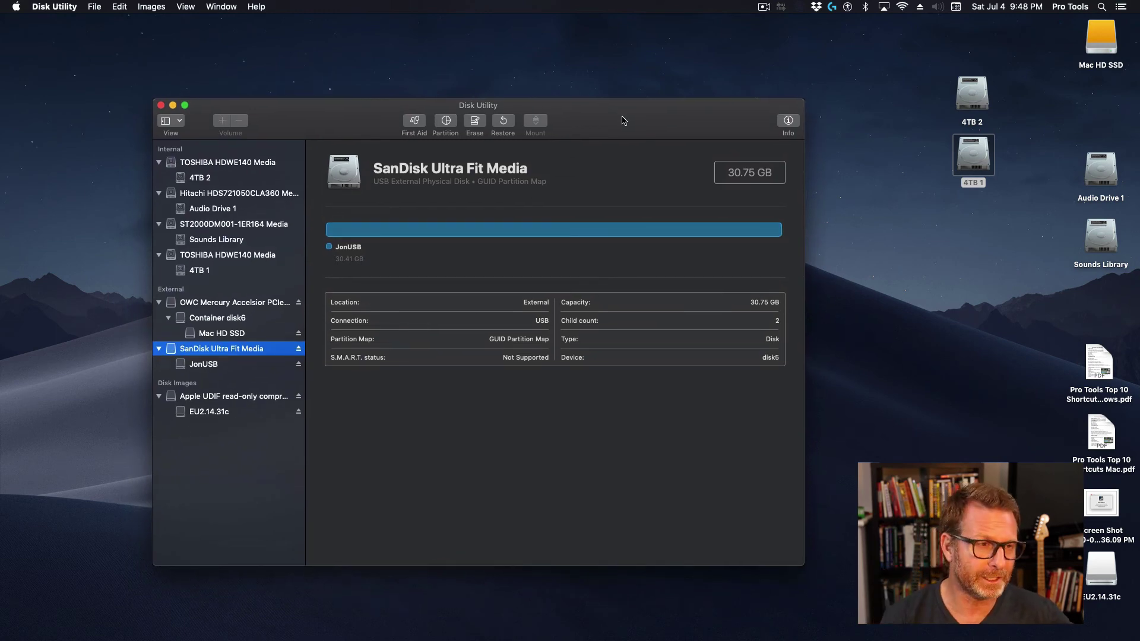
pyautogui.moveTo(628, 119); pyautogui.dragTo(667, 114)
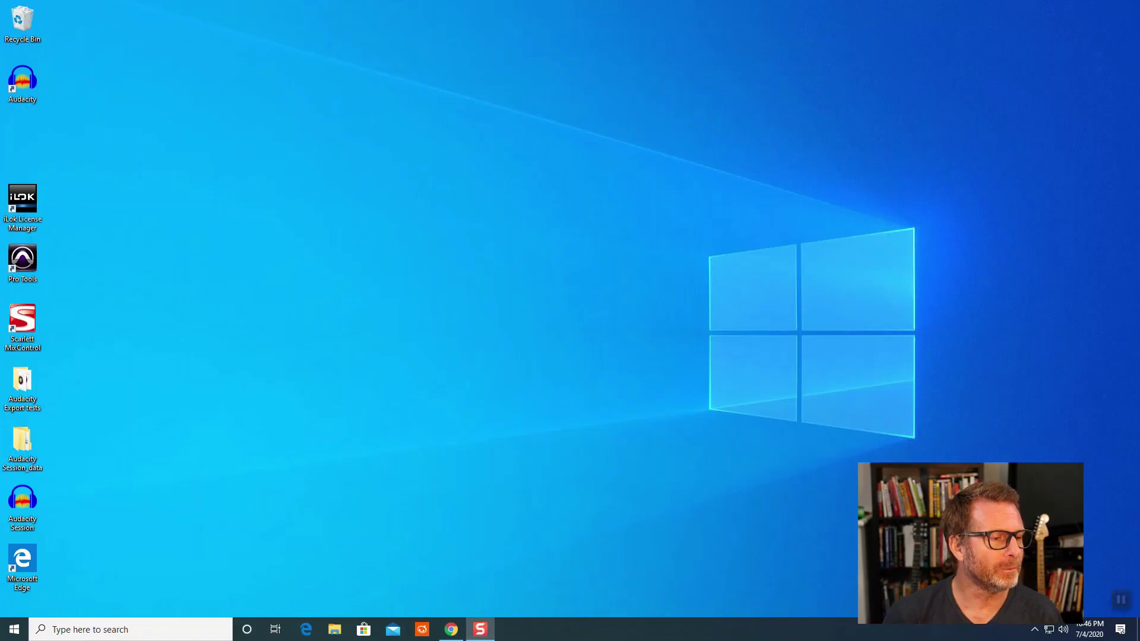
# Open Disk Management and bring up the context menu for Disk 1's exFAT (D:) partition
pyautogui.rightClick(18, 628)
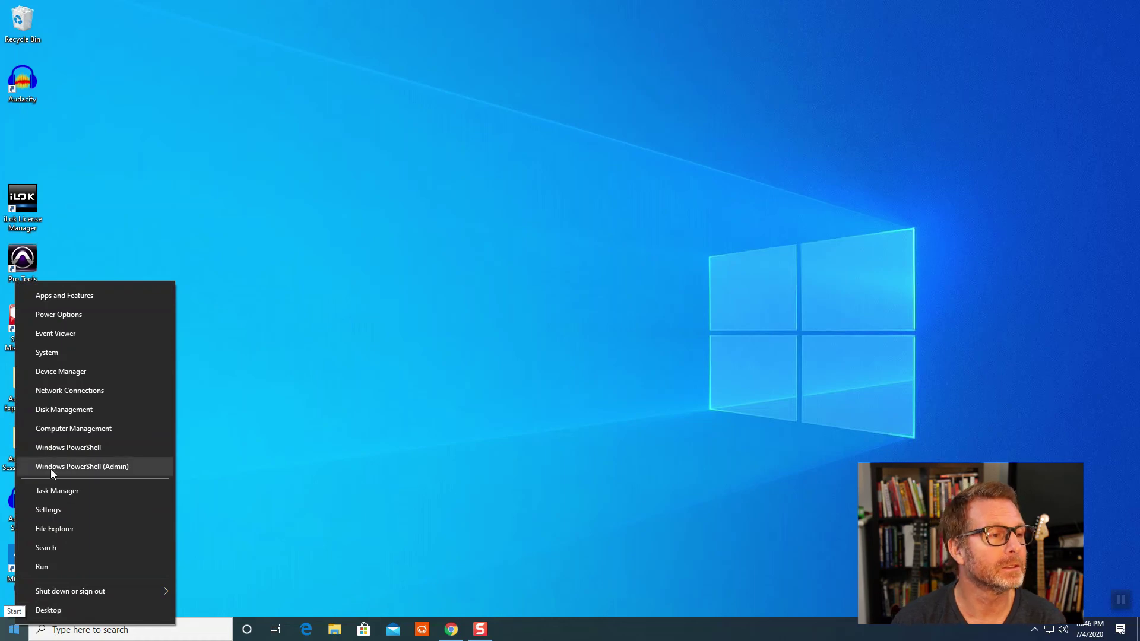
pyautogui.click(41, 409)
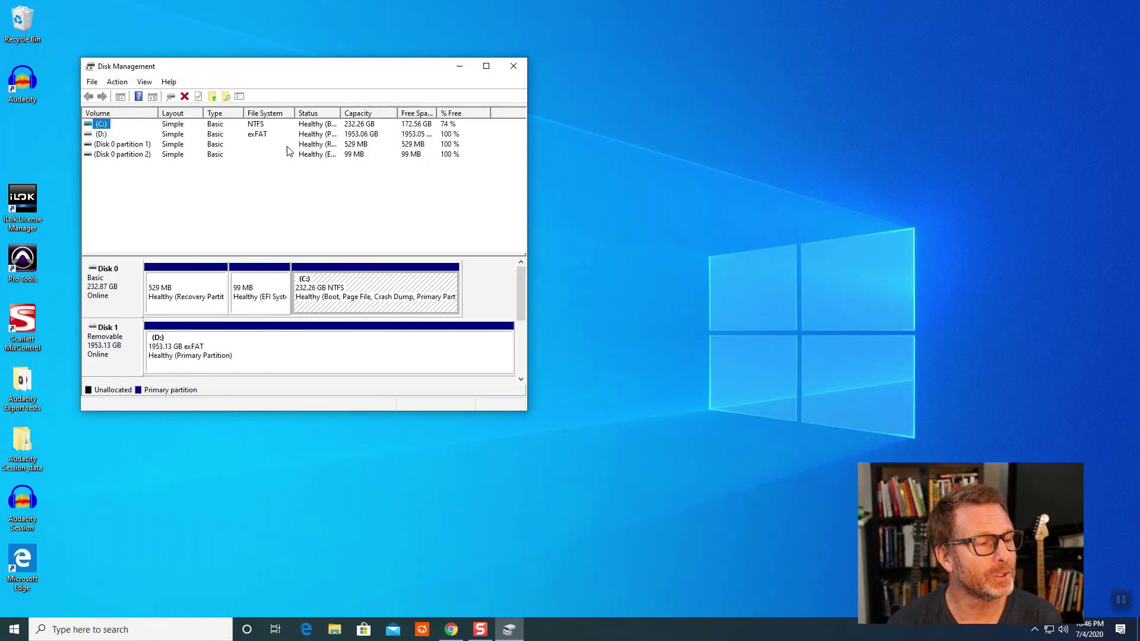
pyautogui.click(236, 357)
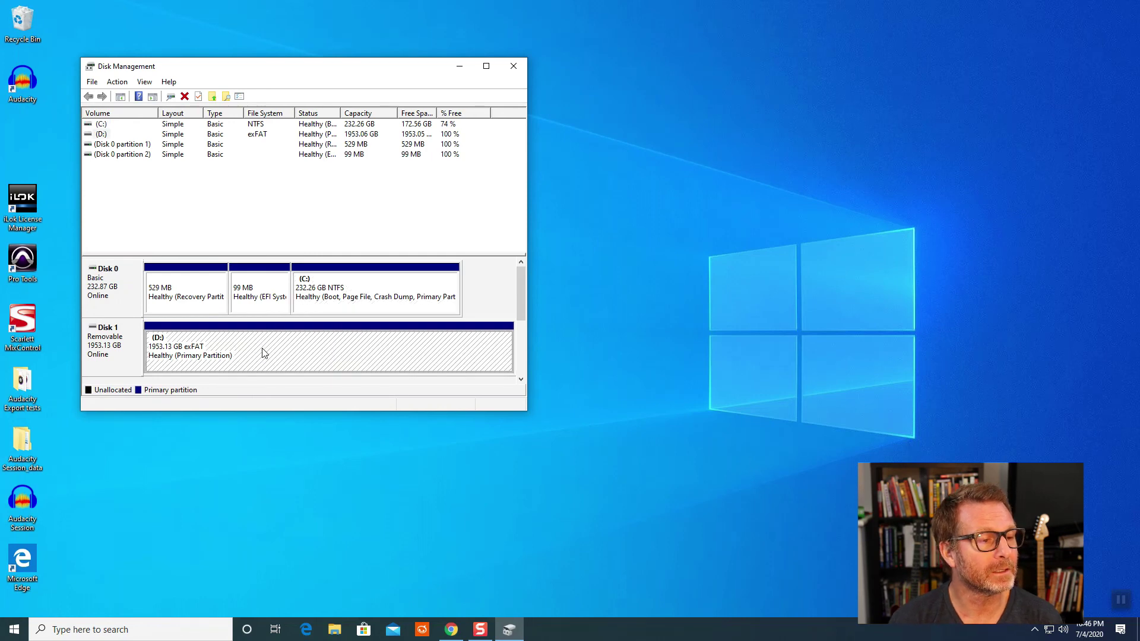
pyautogui.rightClick(264, 352)
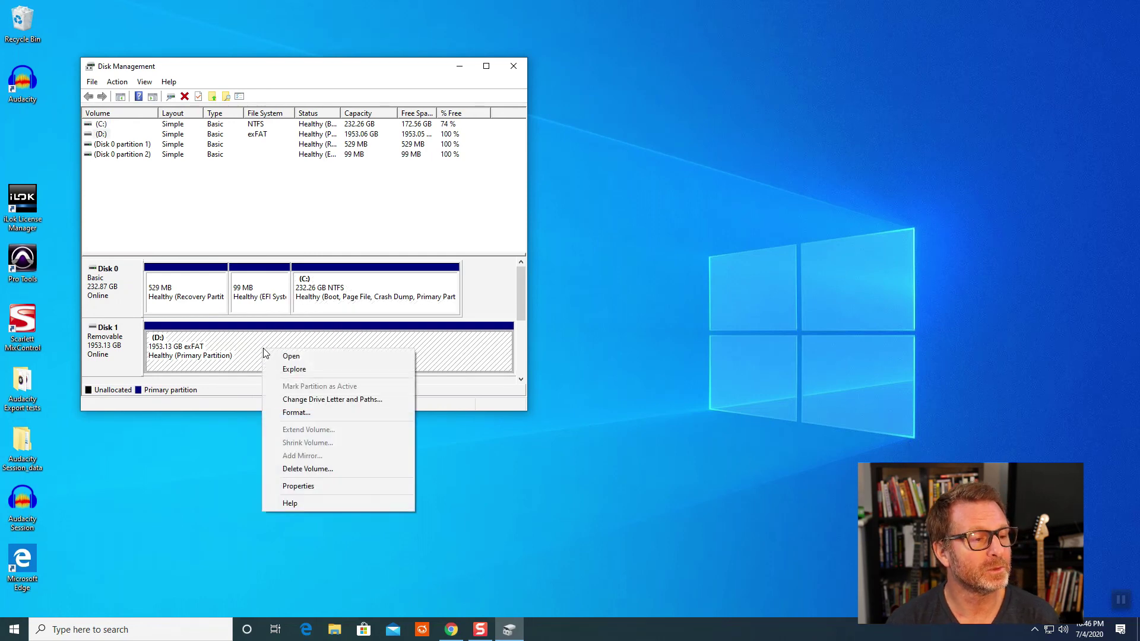
# Format D: with the volume label 'Audio Drive' and the NTFS file system
pyautogui.click(313, 417)
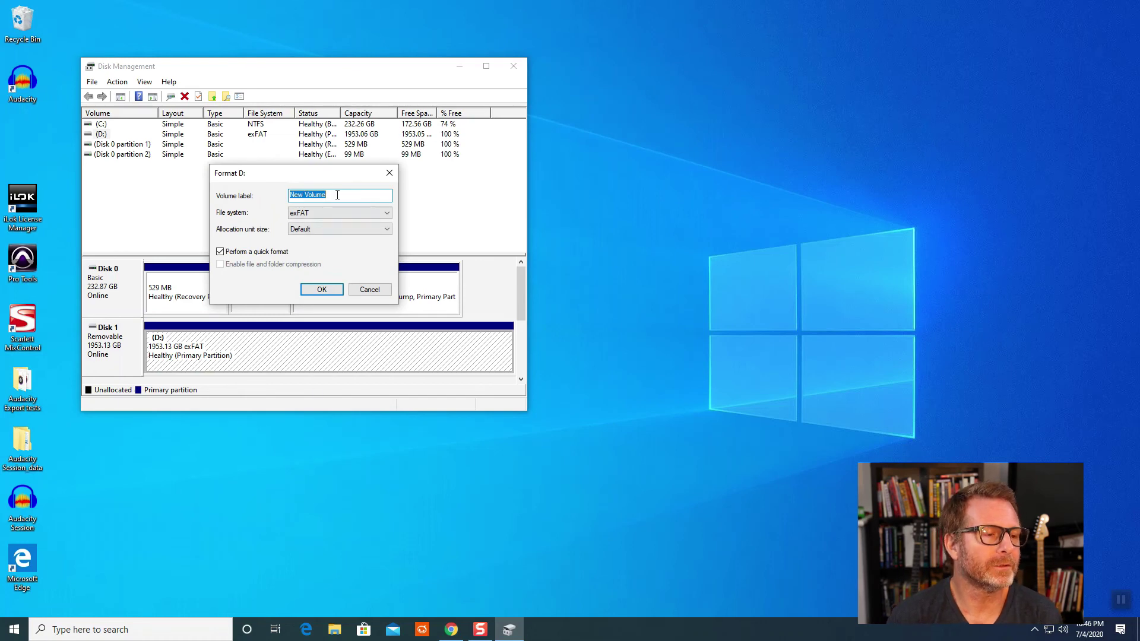
pyautogui.write('A')
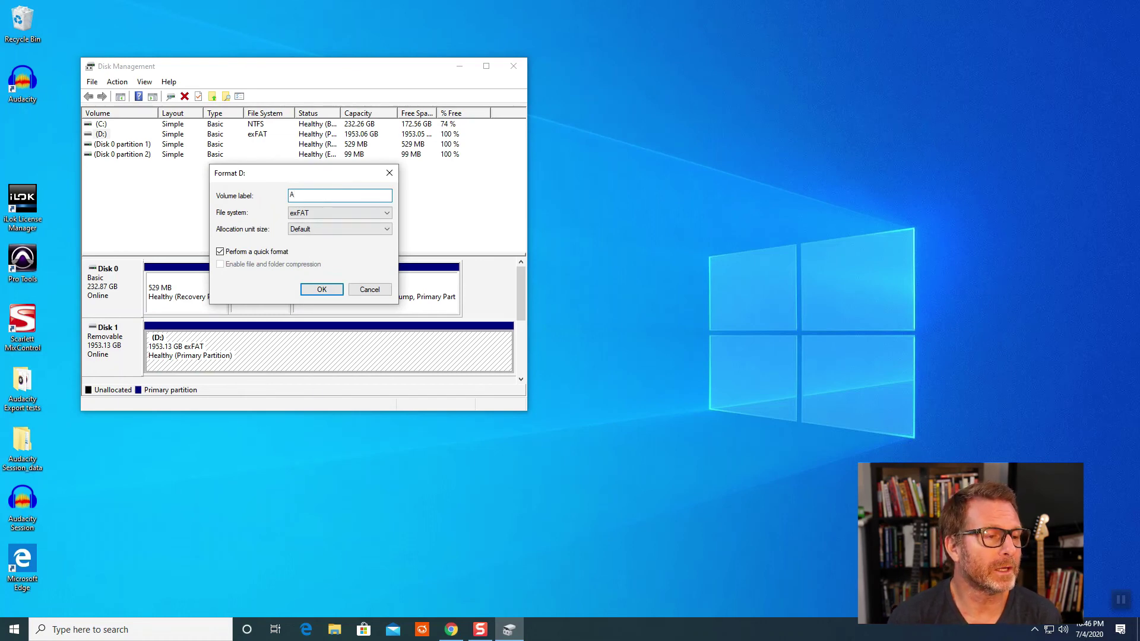
pyautogui.write('udio')
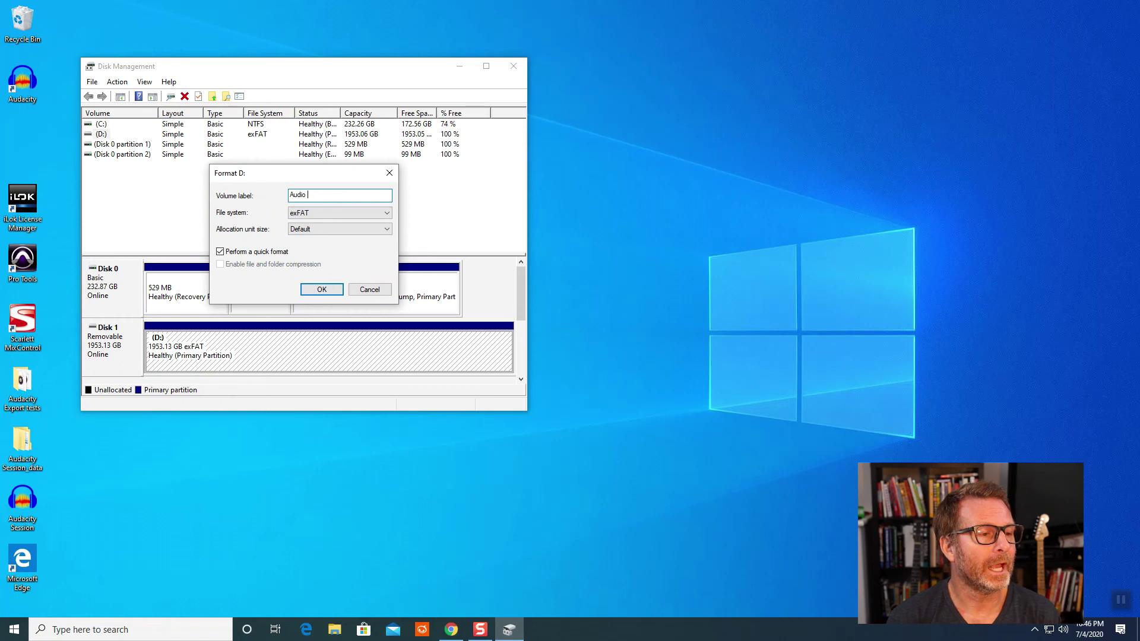
pyautogui.write(' Driv')
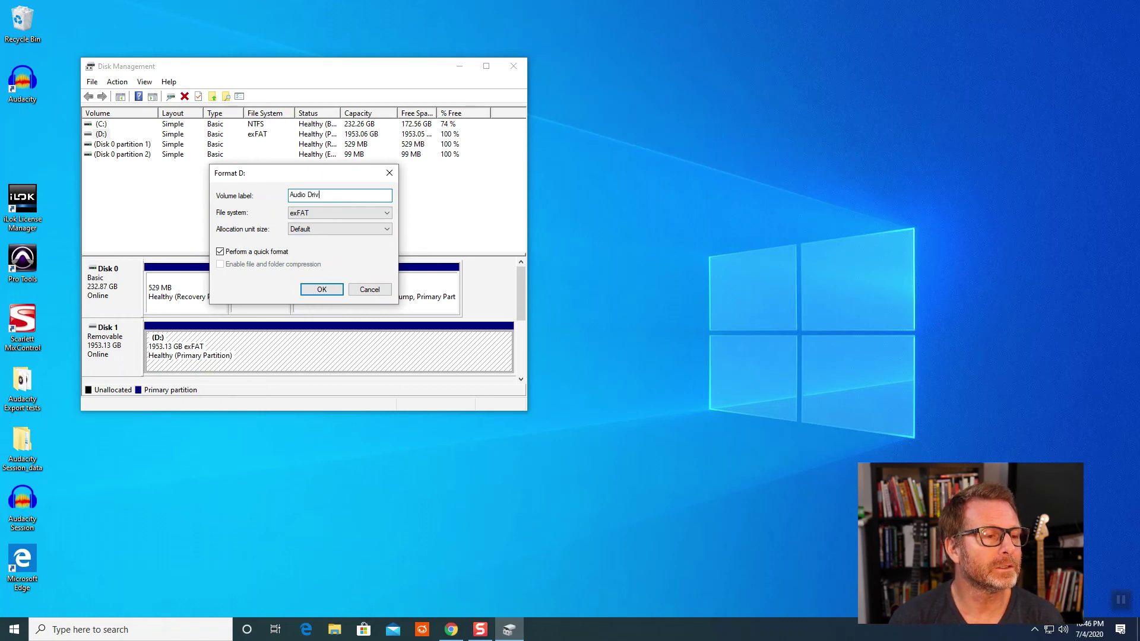
pyautogui.write('e')
pyautogui.click(368, 213)
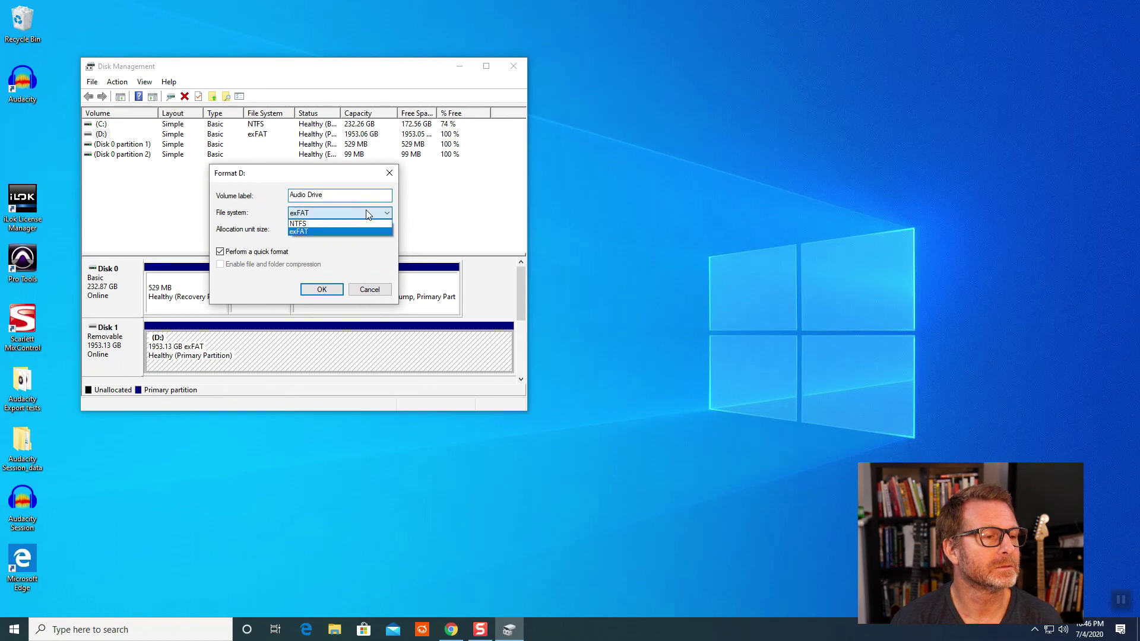
pyautogui.click(315, 223)
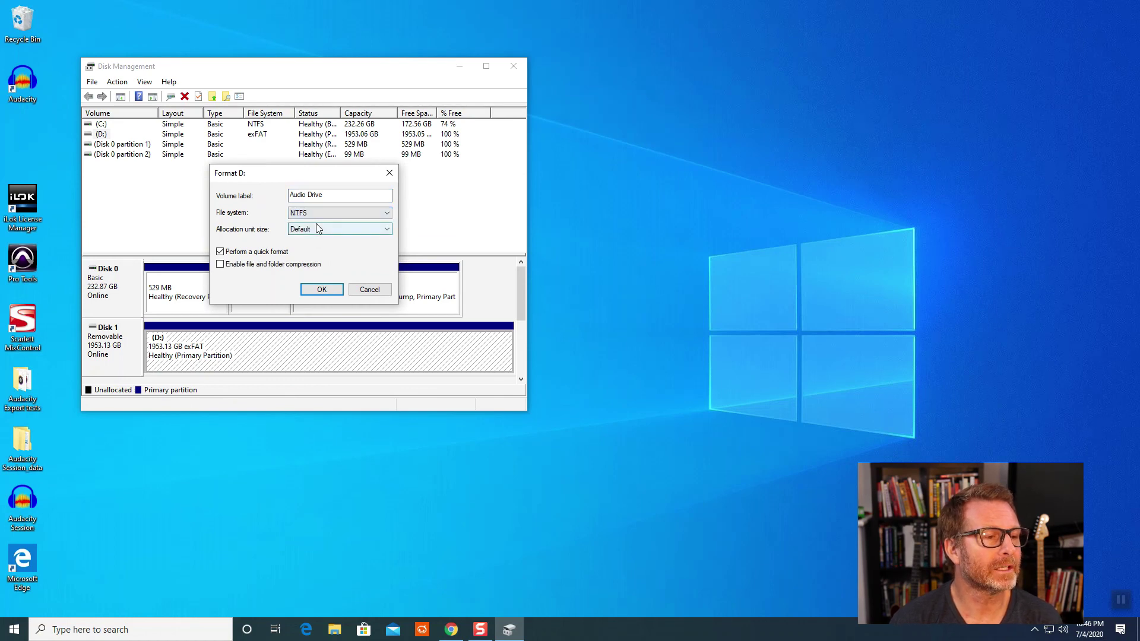
pyautogui.click(321, 291)
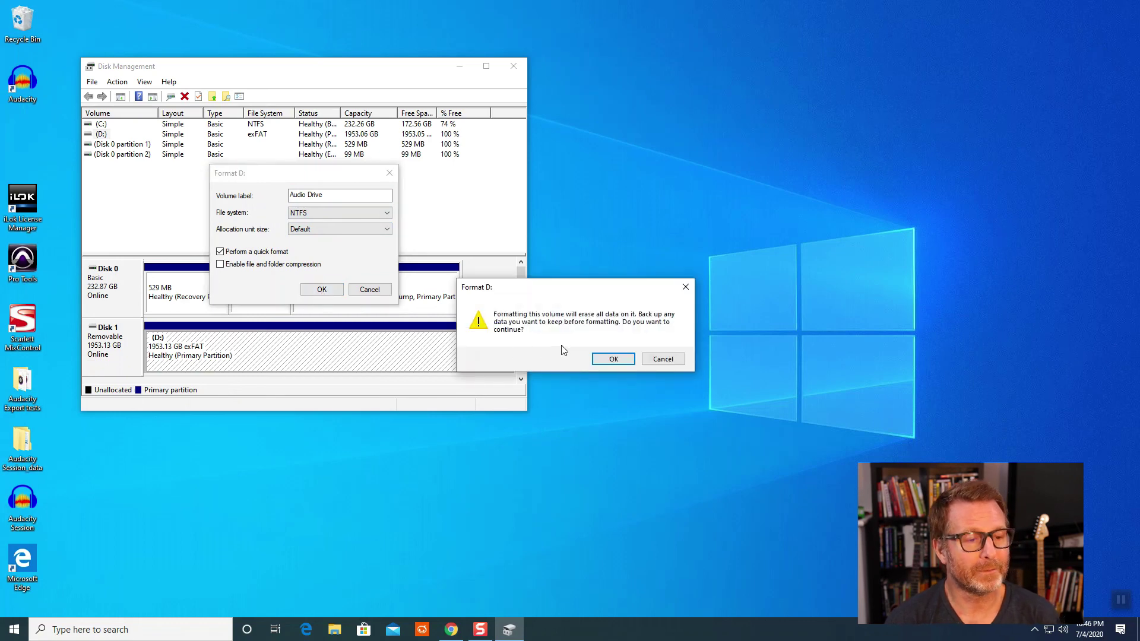
# Accept the data-erase warning and force the format of D: even though it is in use
pyautogui.click(618, 359)
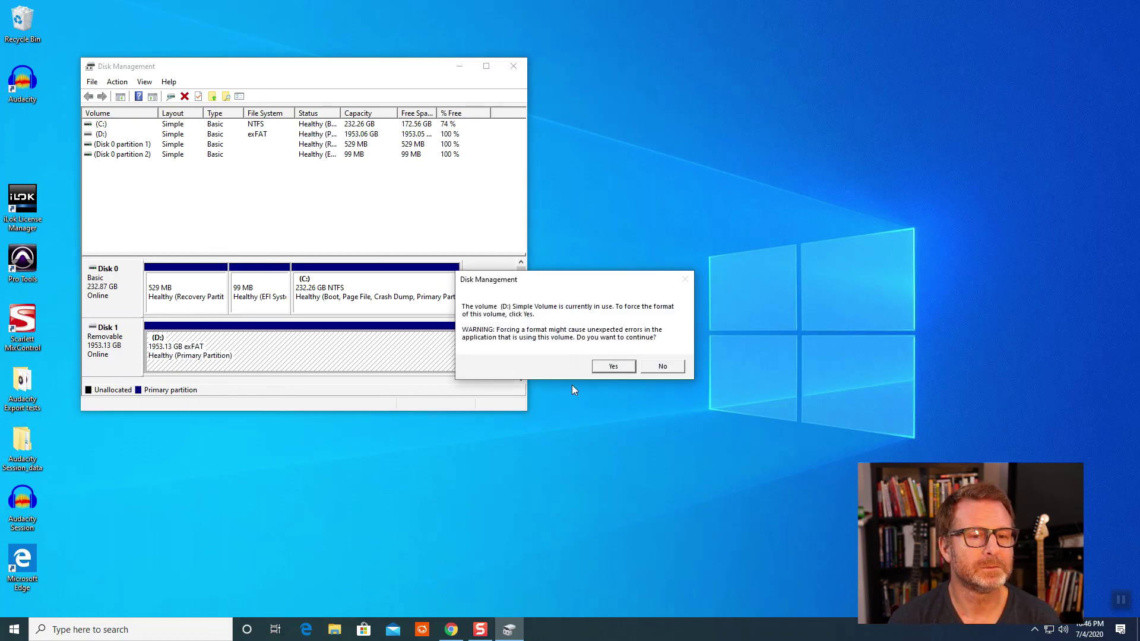
pyautogui.click(614, 366)
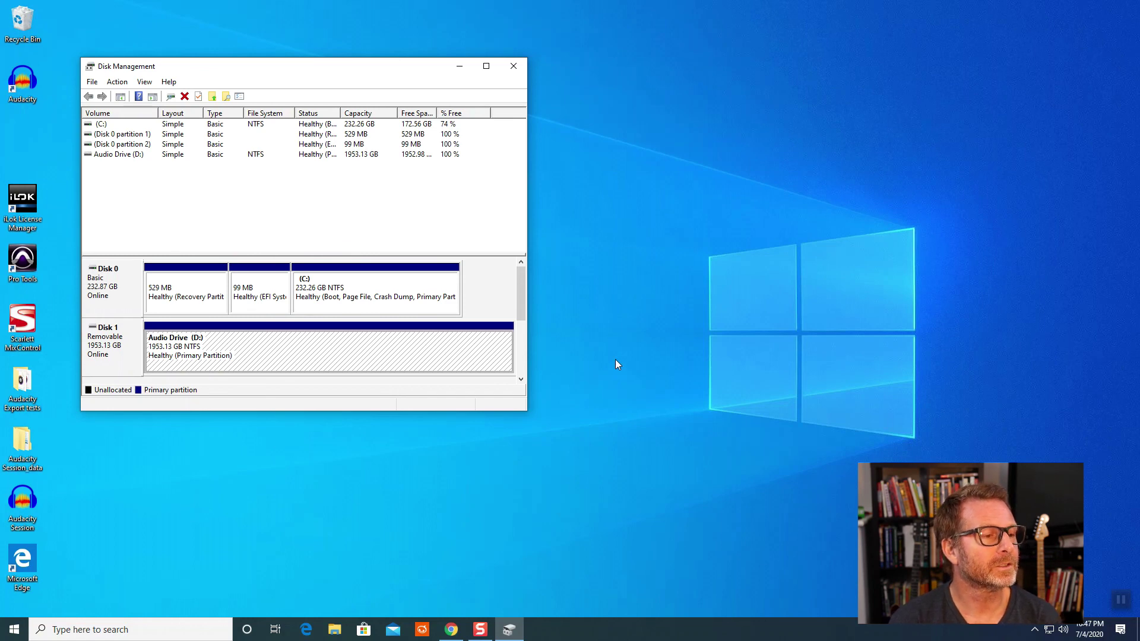
# Close Disk Management and open This PC by searching 'pc' in Start
pyautogui.click(513, 67)
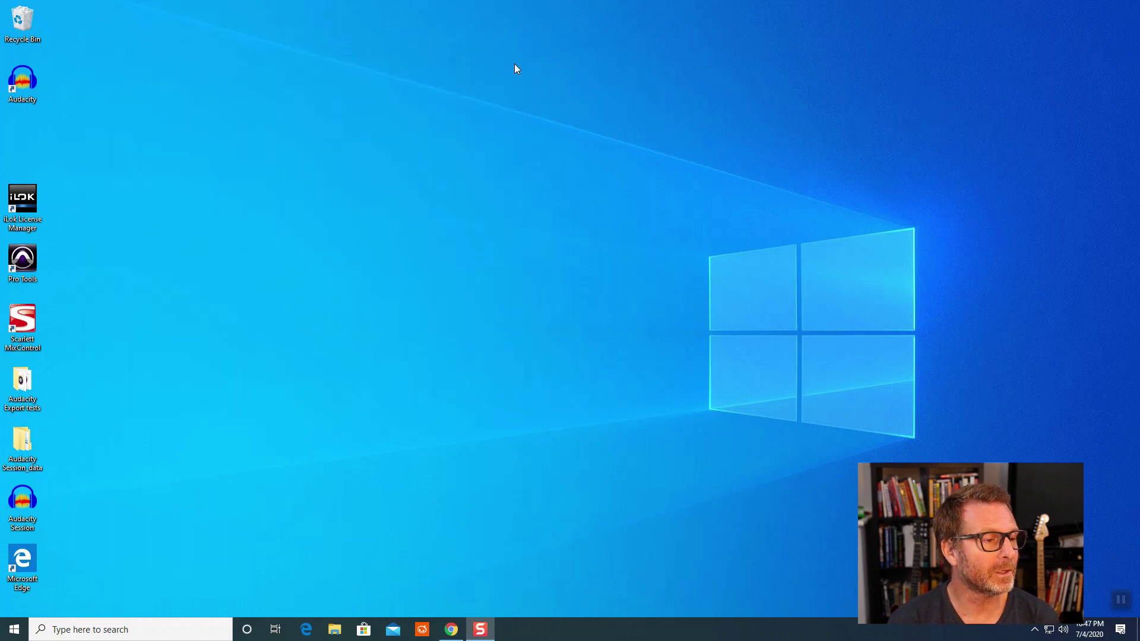
pyautogui.click(22, 633)
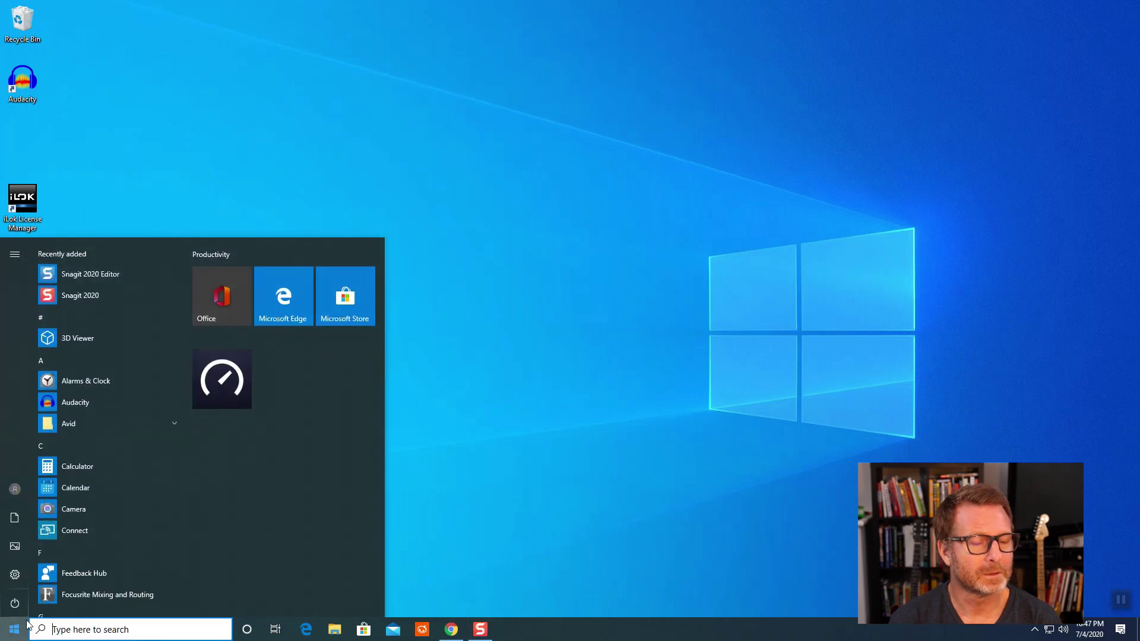
pyautogui.write('pc')
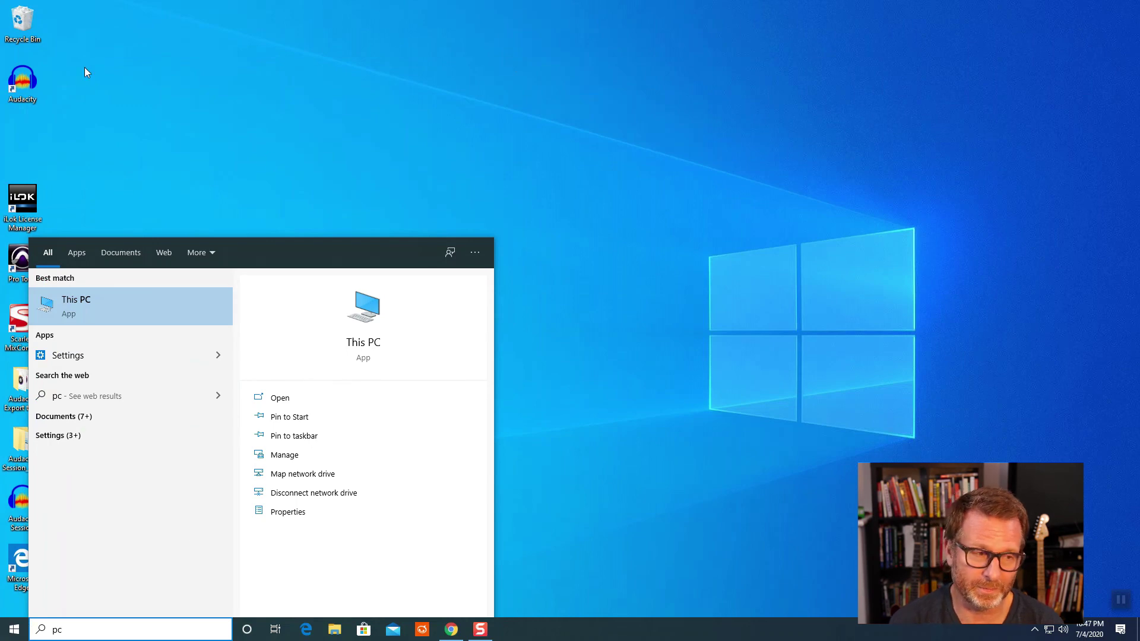
pyautogui.click(73, 308)
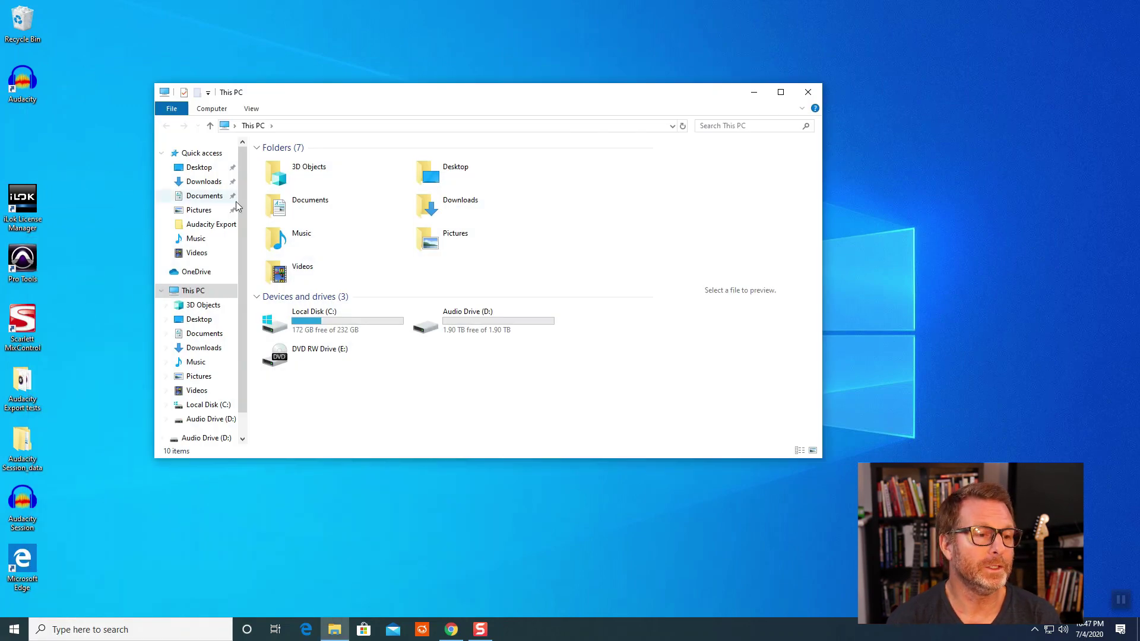
# Confirm Audio Drive (D:) is empty, then view its properties: NTFS with 1.90 TB free
pyautogui.doubleClick(456, 322)
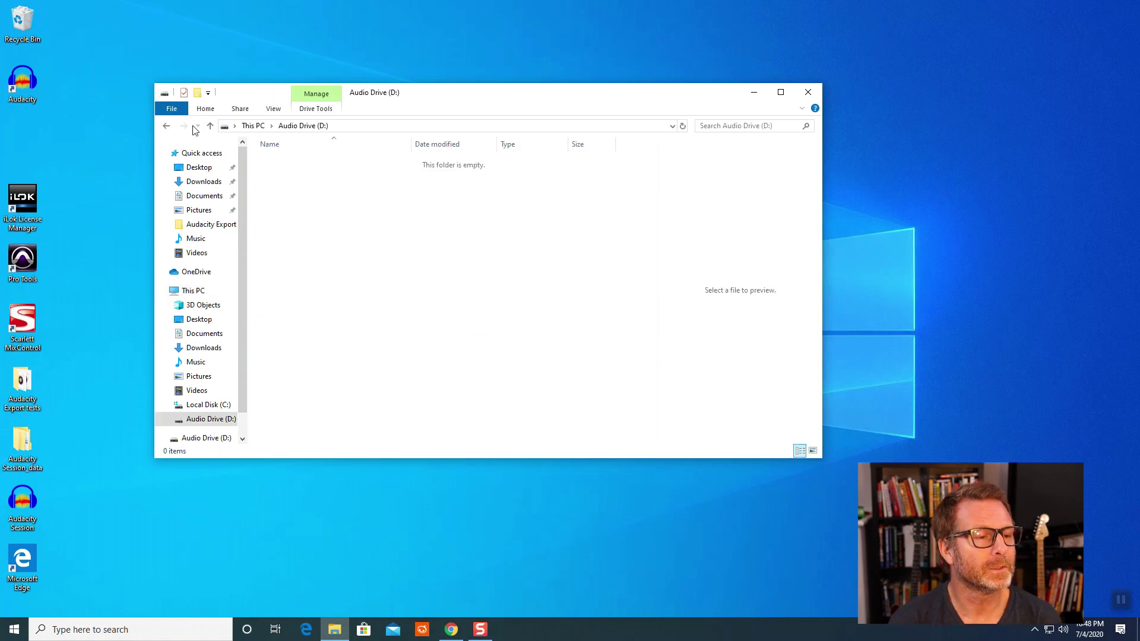
pyautogui.click(166, 128)
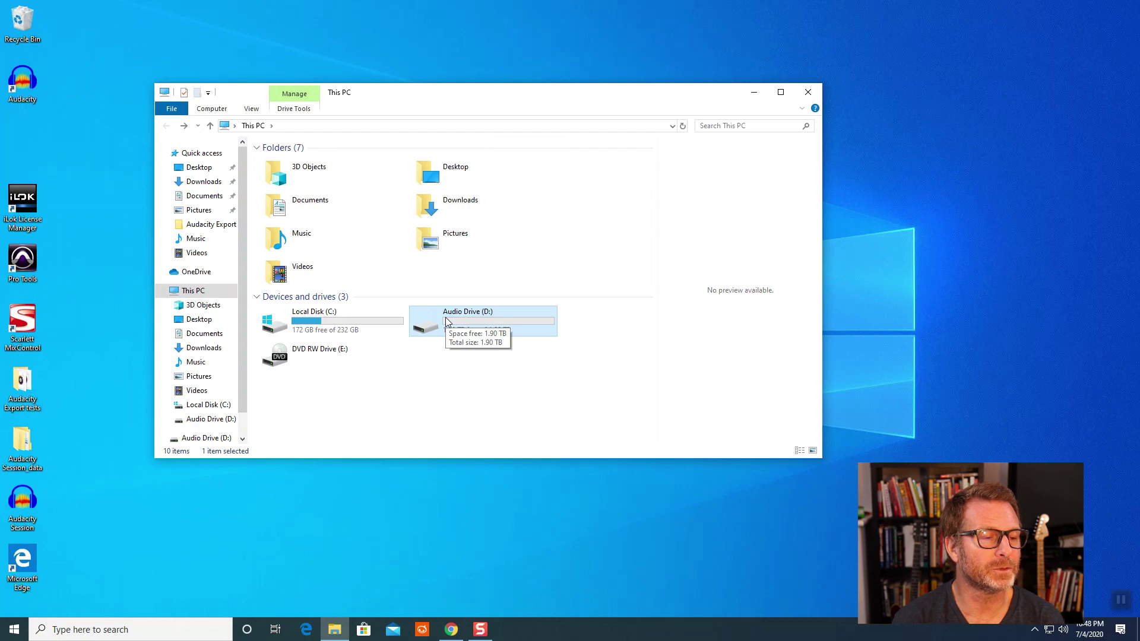
pyautogui.rightClick(449, 321)
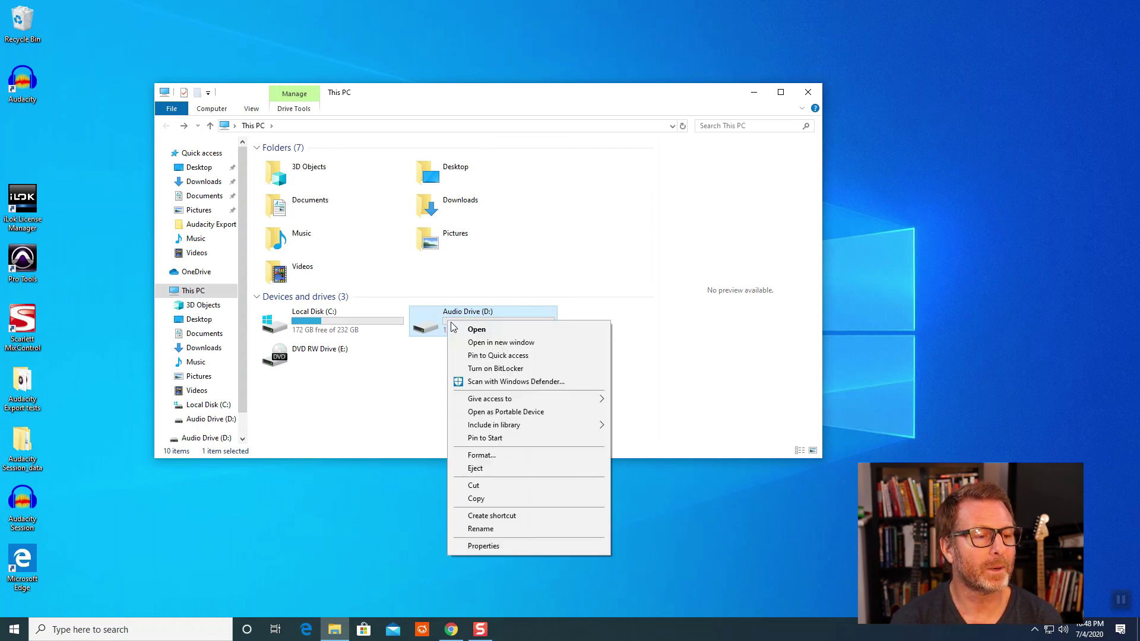
pyautogui.click(481, 545)
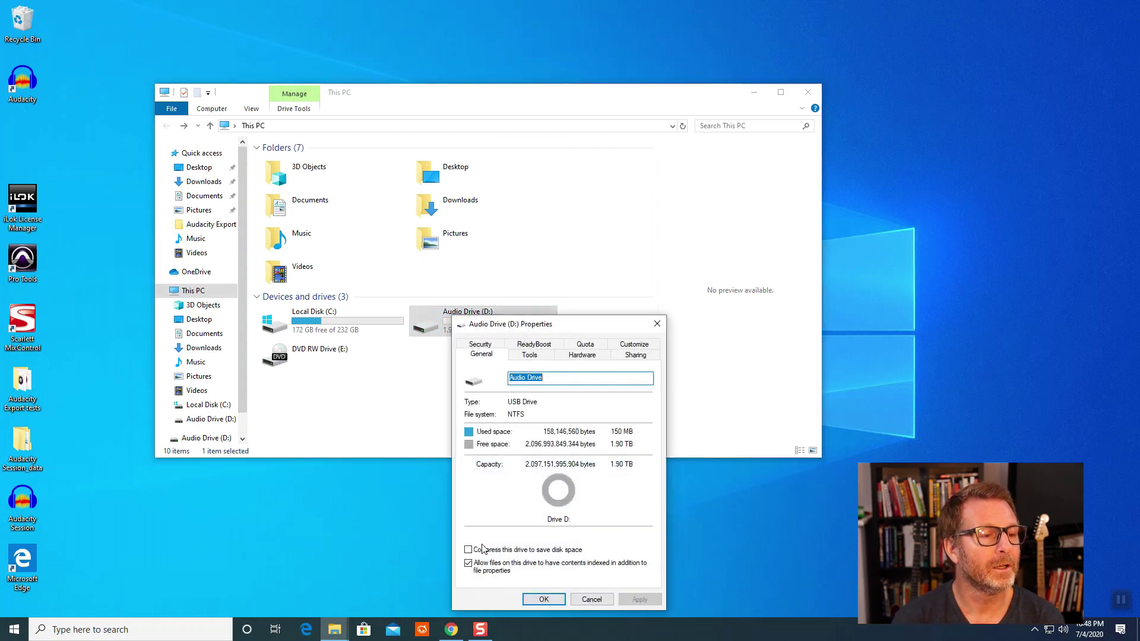
pyautogui.moveTo(560, 321); pyautogui.dragTo(490, 214)
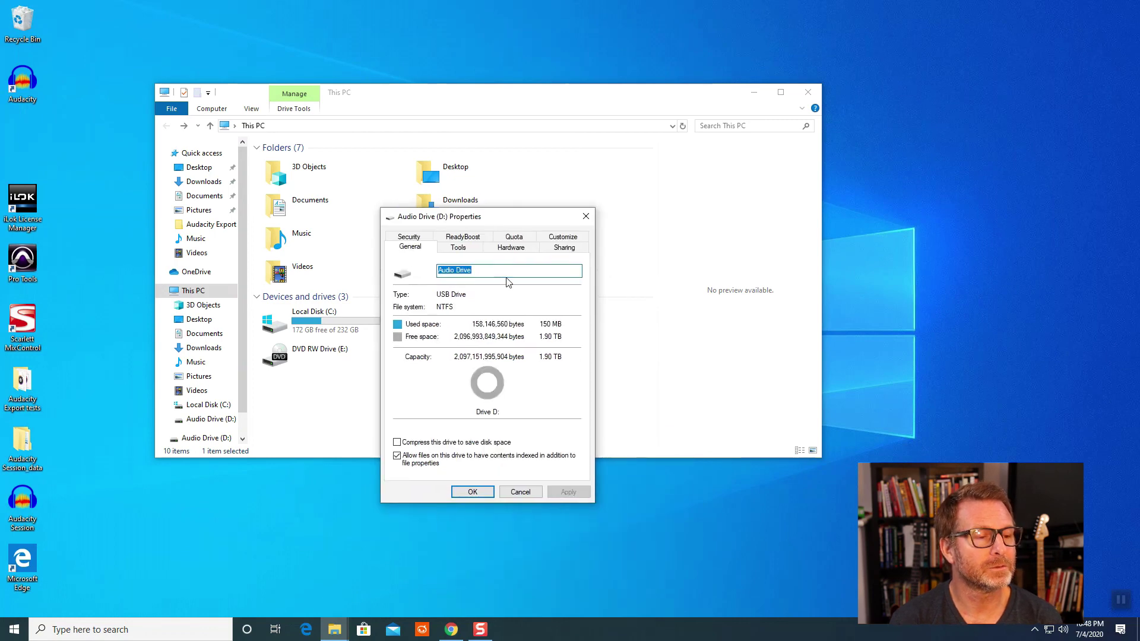